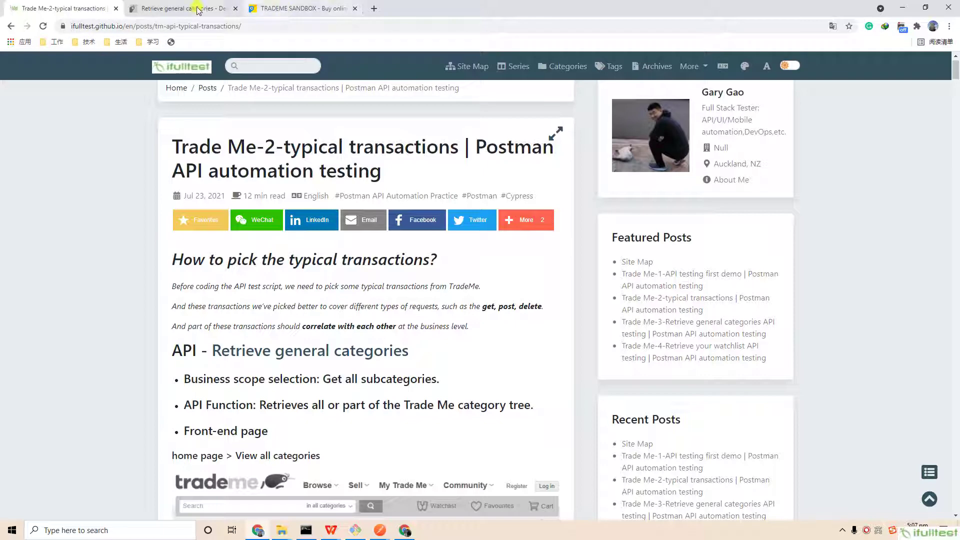
- Browse all Trade Me Sandbox marketplace categories with their subcategory item counts, then return to the blog
click(298, 5)
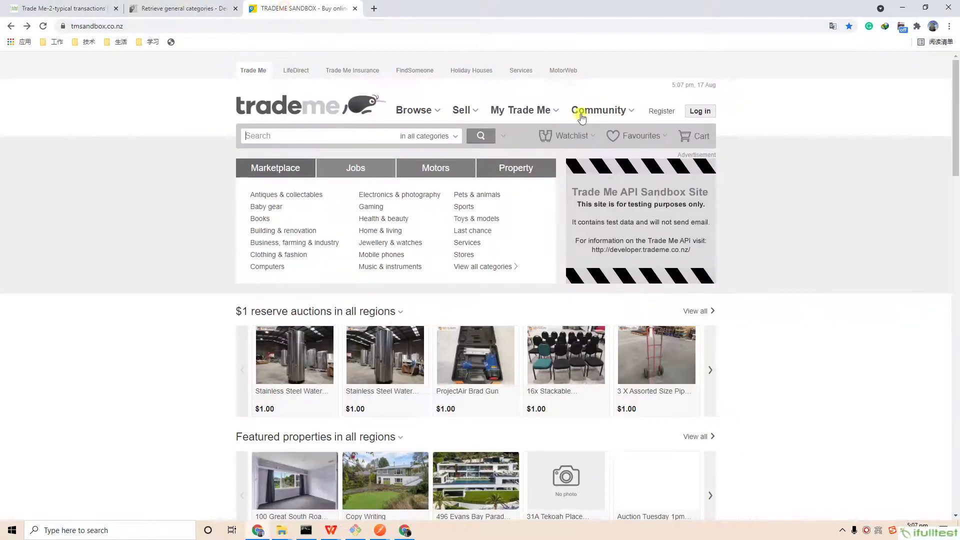
click(479, 270)
scroll(480, 273, down, 2)
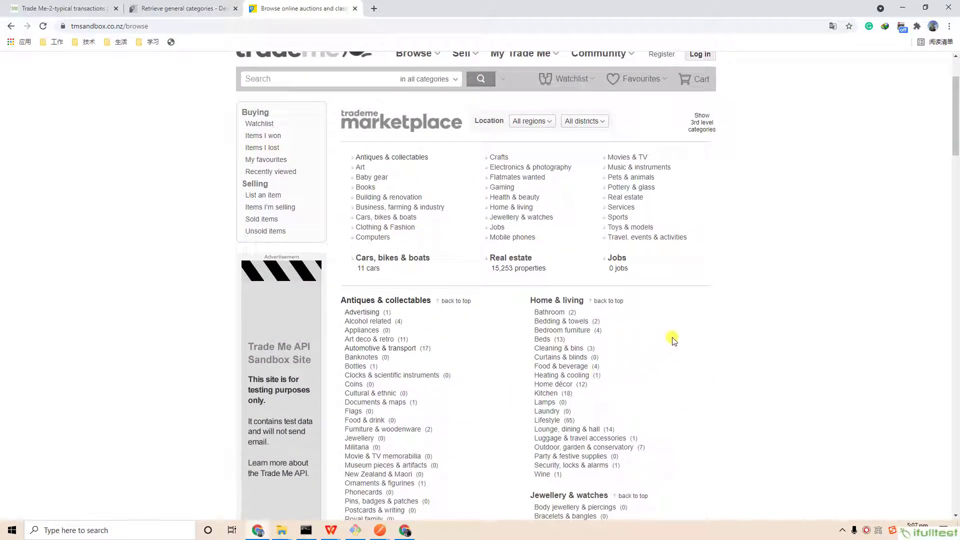
click(64, 8)
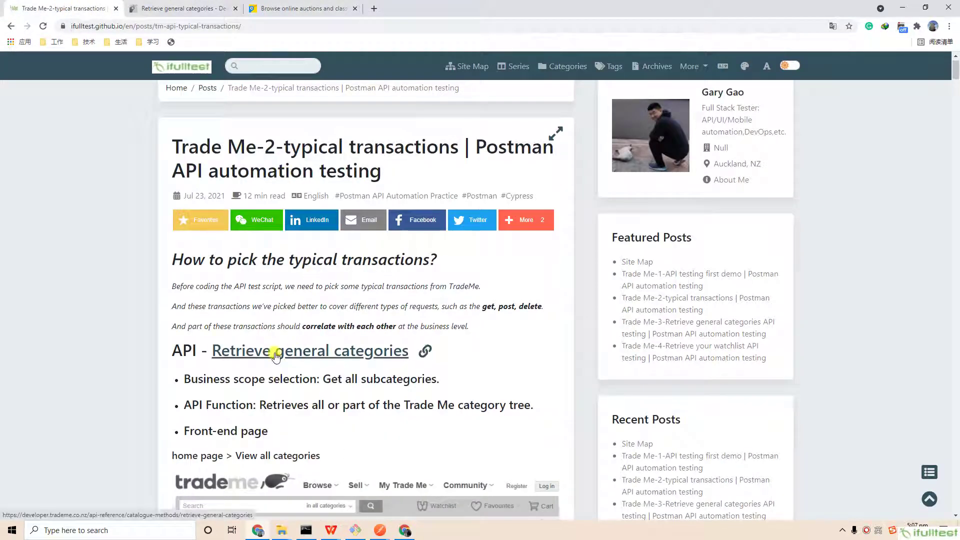
- Open the Retrieve general categories API reference and highlight its No authentication requirement
click(281, 353)
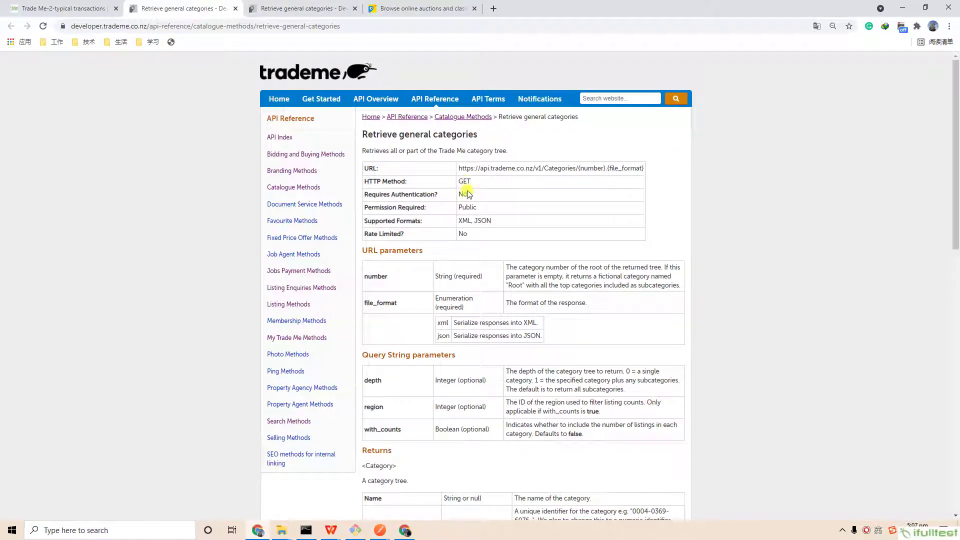
drag(468, 195, 456, 195)
- Compare the reference with the blog post, clear the highlight, and return to the blog
click(75, 12)
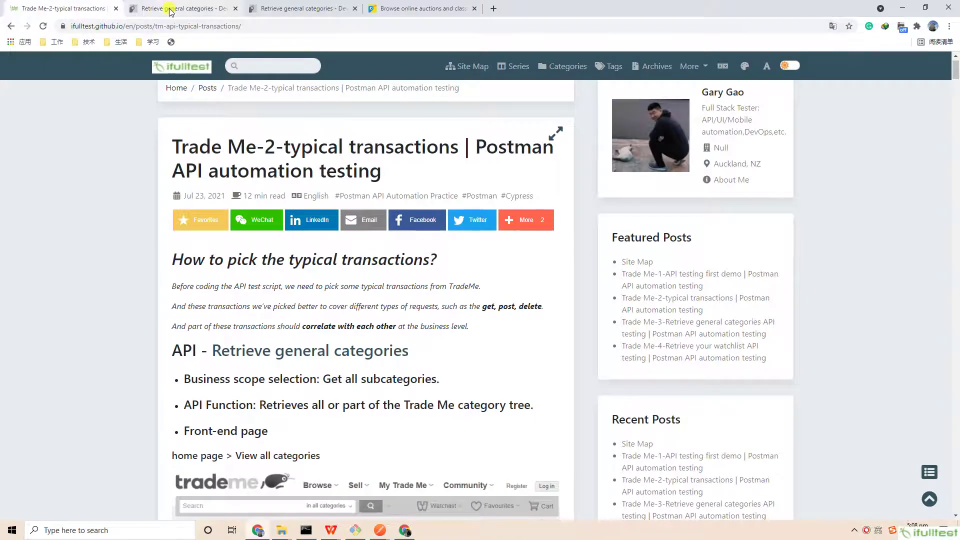
click(170, 12)
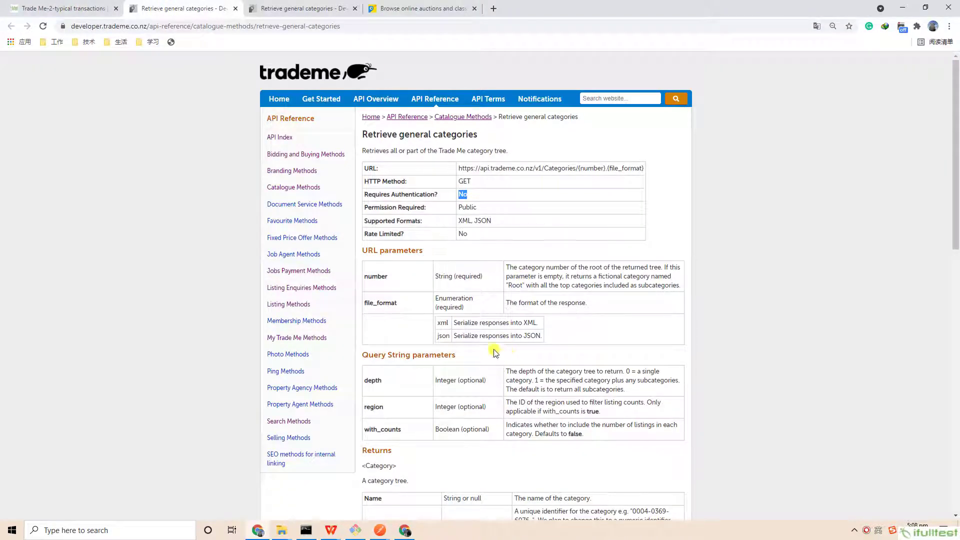
click(539, 381)
click(55, 9)
scroll(374, 353, down, 1)
scroll(374, 353, down, 10)
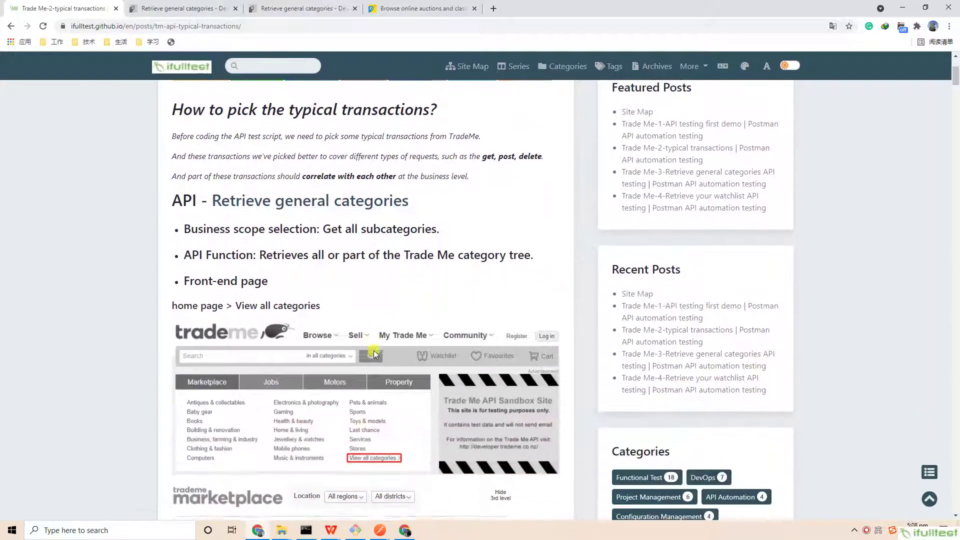
- Read the categories example request GET URL and example response, then go to the Trade Me login page
scroll(374, 353, down, 15)
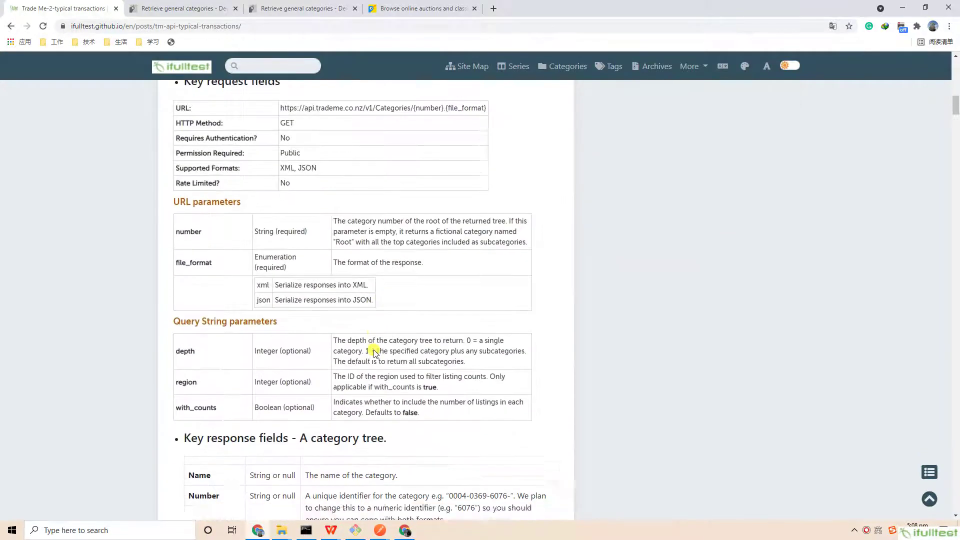
drag(161, 204, 431, 223)
click(463, 239)
scroll(407, 255, down, 2)
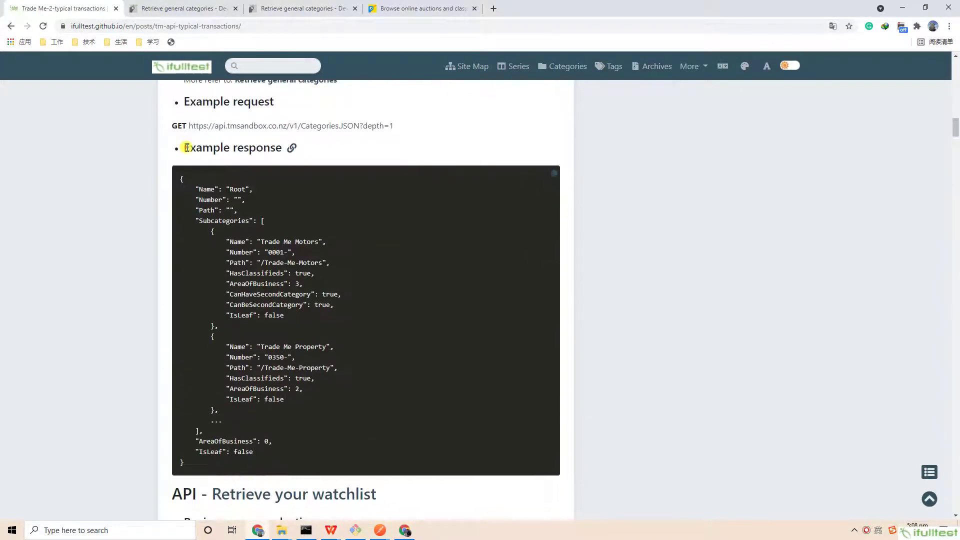
drag(183, 147, 311, 146)
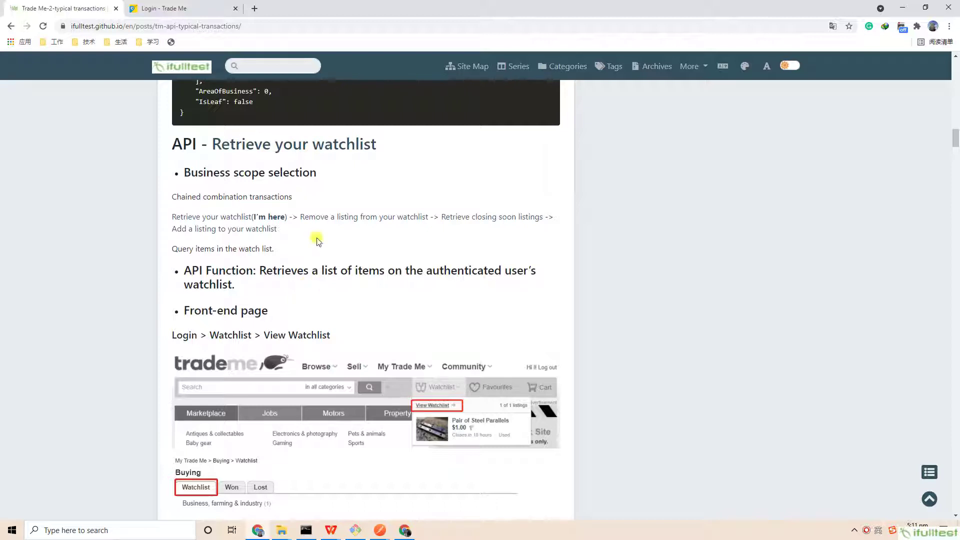
click(178, 8)
- Log in to Trade Me Sandbox with the test account's e-mail and password
click(460, 175)
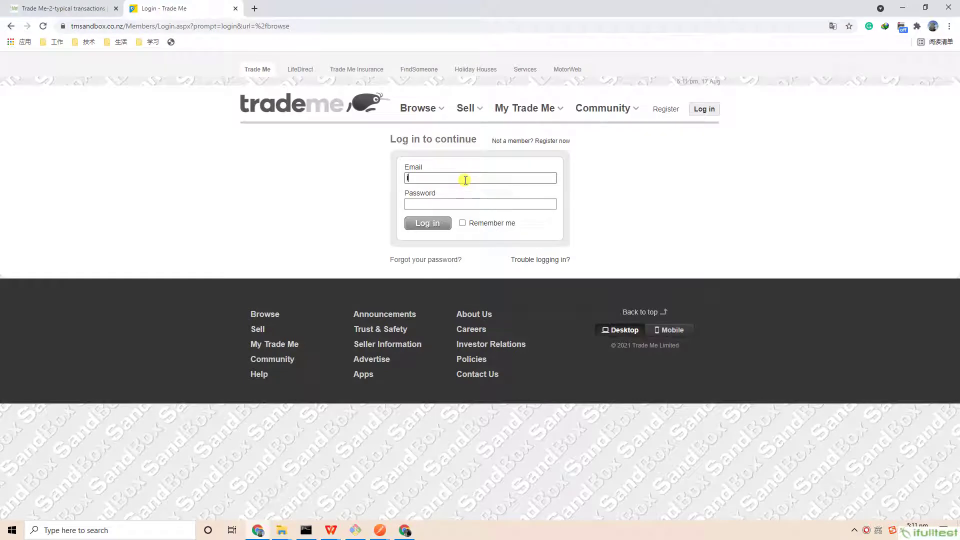
key(Tab)
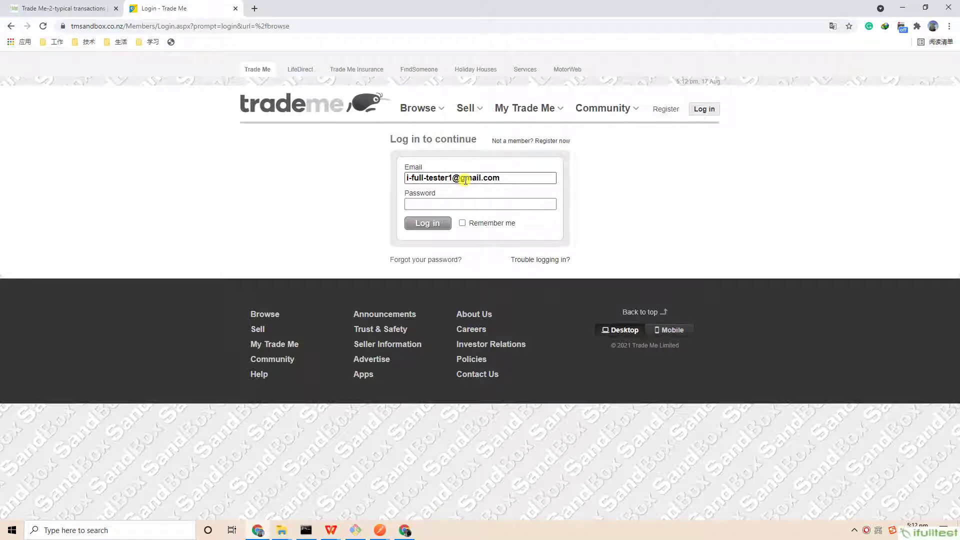
text(*******)
click(438, 218)
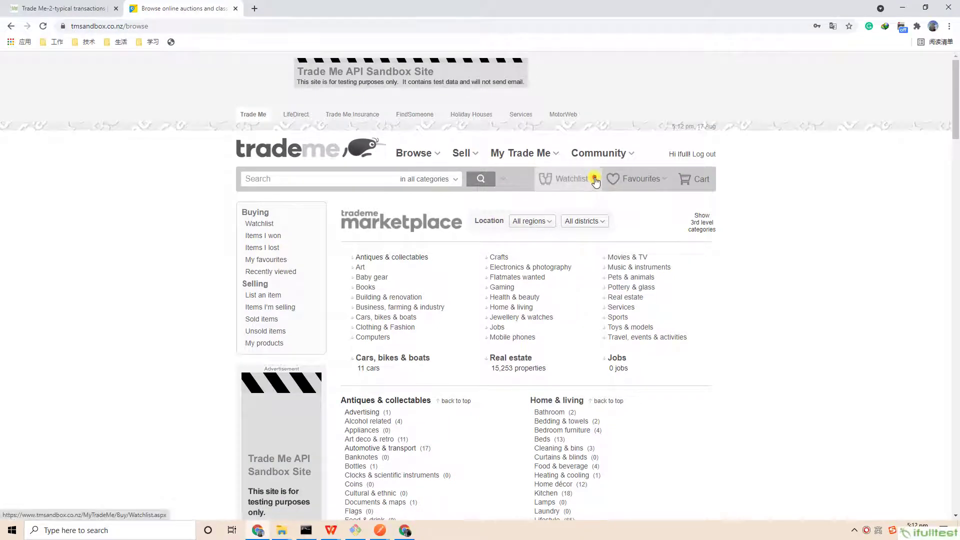
- View the watchlist showing its one watched listing, then return to the blog
mouse_move(593, 183)
click(564, 201)
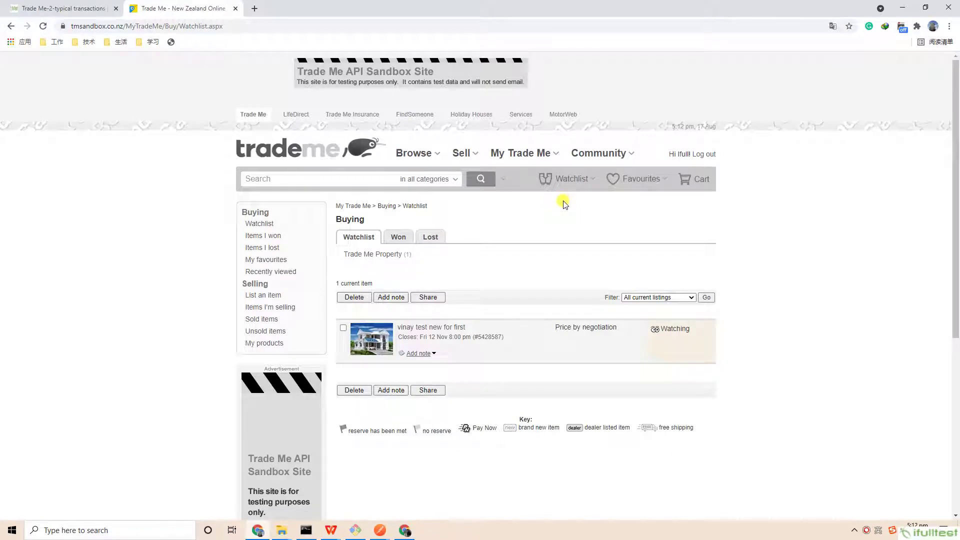
click(64, 8)
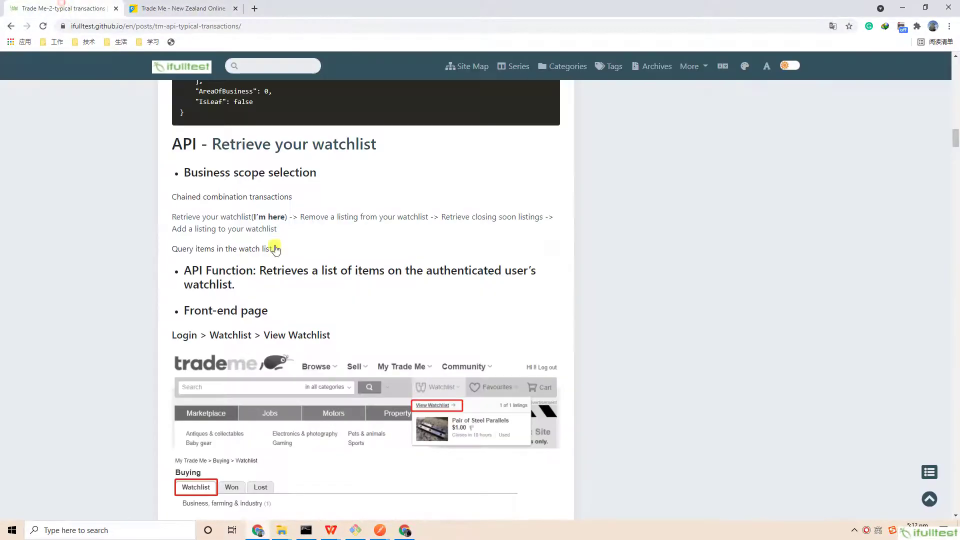
- Scroll through the watchlist request fields, highlighting the example GET URL and Example response heading
scroll(345, 261, down, 8)
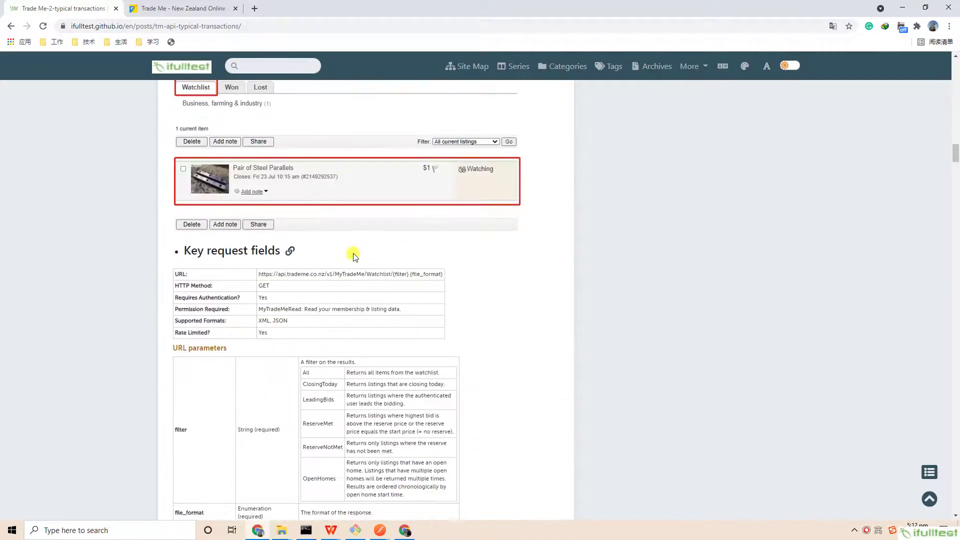
scroll(353, 256, down, 2)
scroll(354, 256, down, 9)
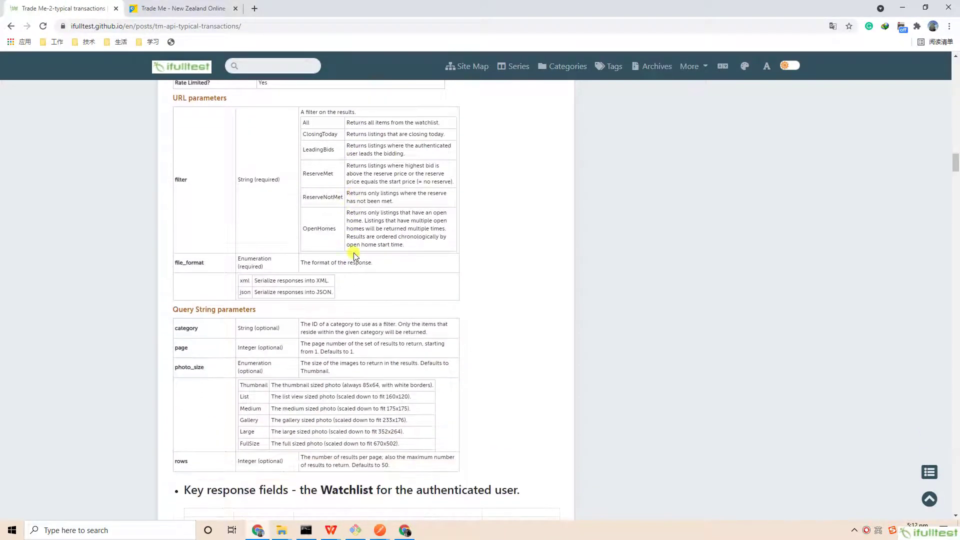
scroll(353, 256, down, 7)
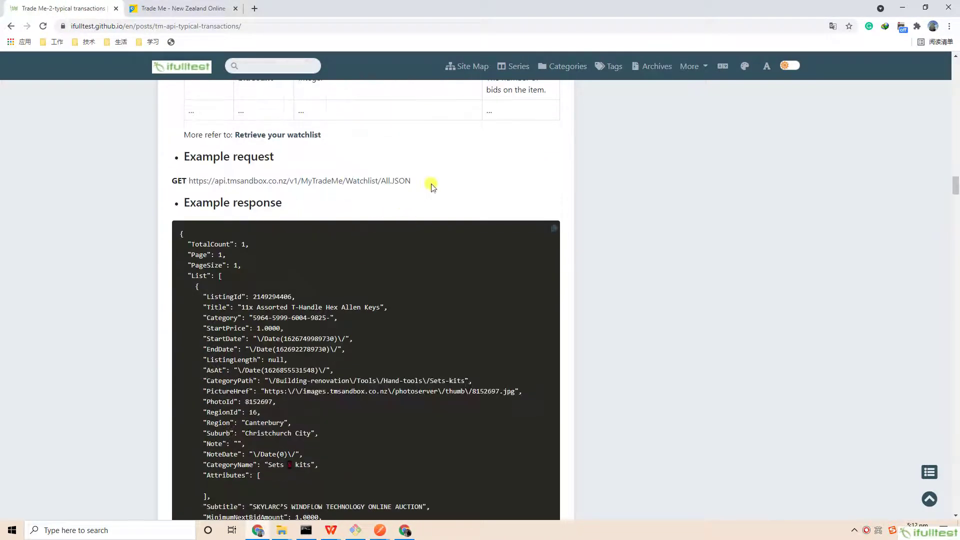
drag(433, 181, 164, 178)
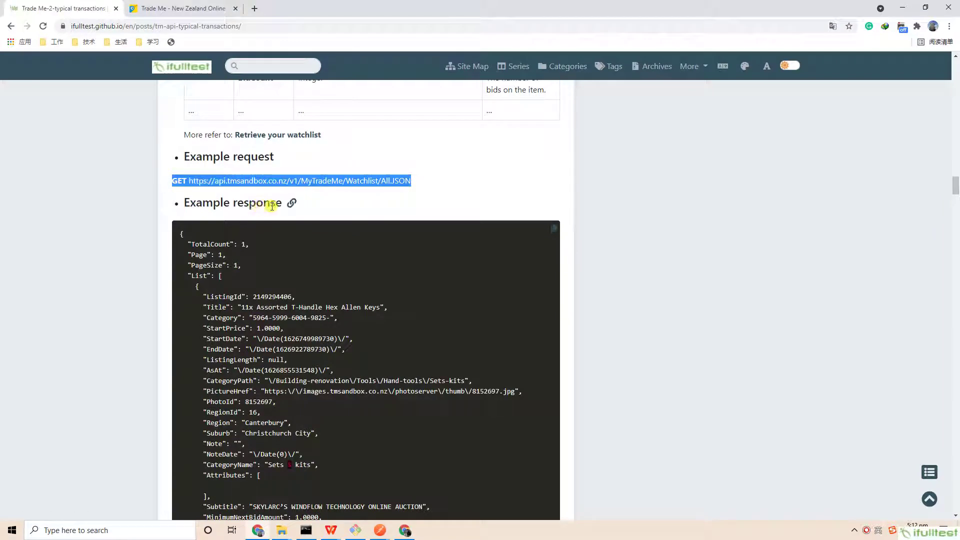
click(280, 204)
triple_click(282, 204)
click(361, 320)
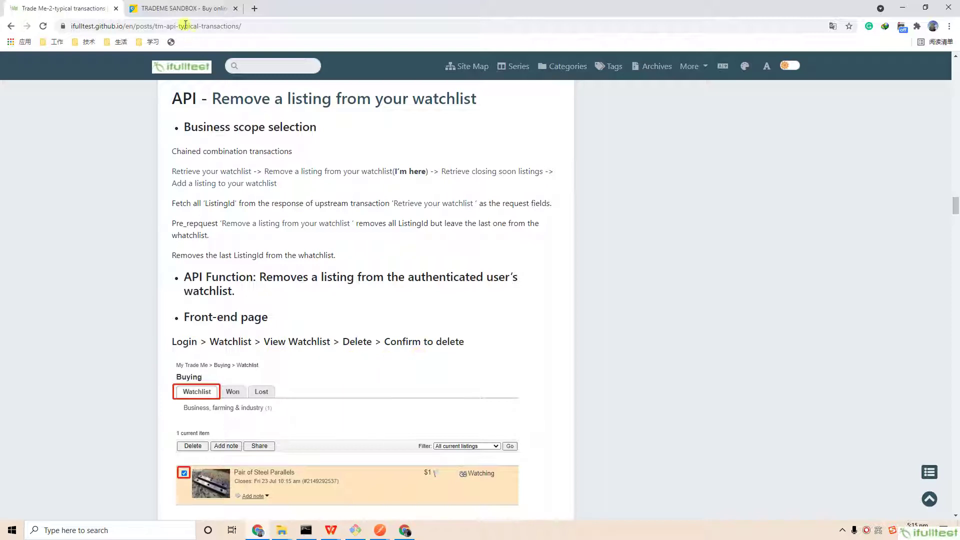
- Delete the watched house listing from the watchlist, leaving it empty, then return to the blog
click(176, 7)
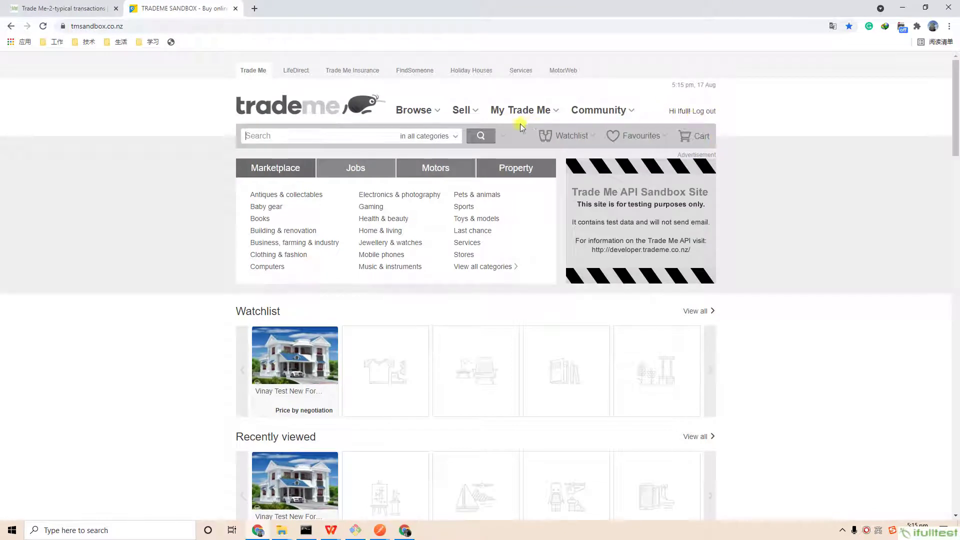
mouse_move(591, 137)
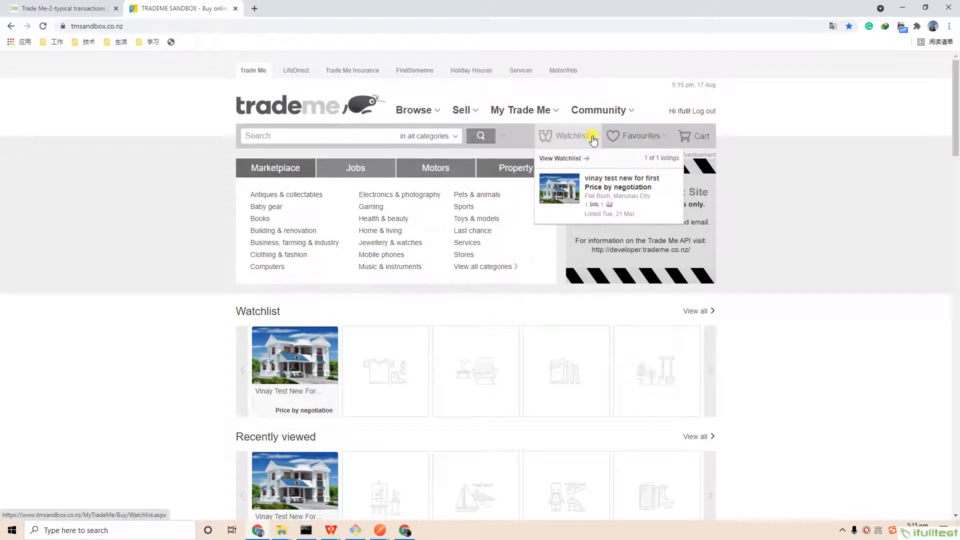
click(567, 159)
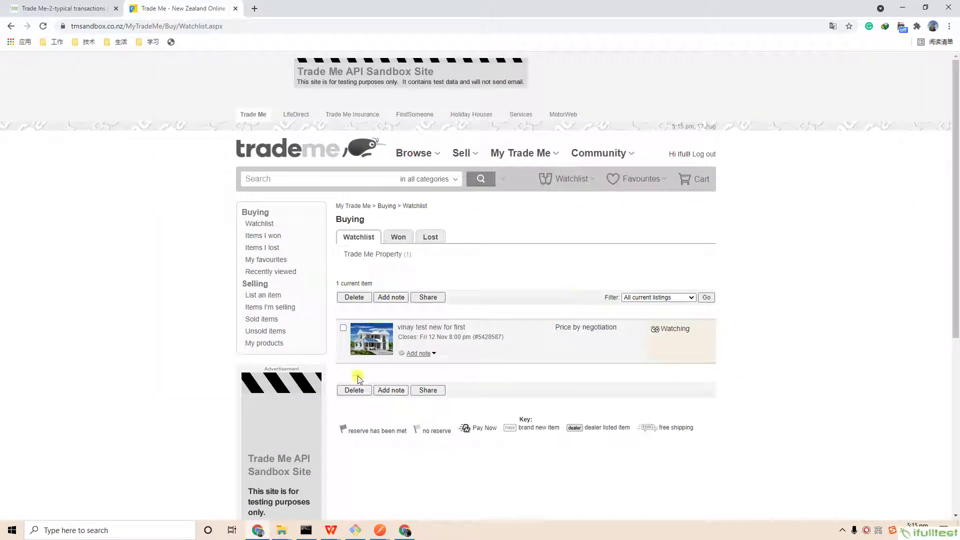
click(343, 329)
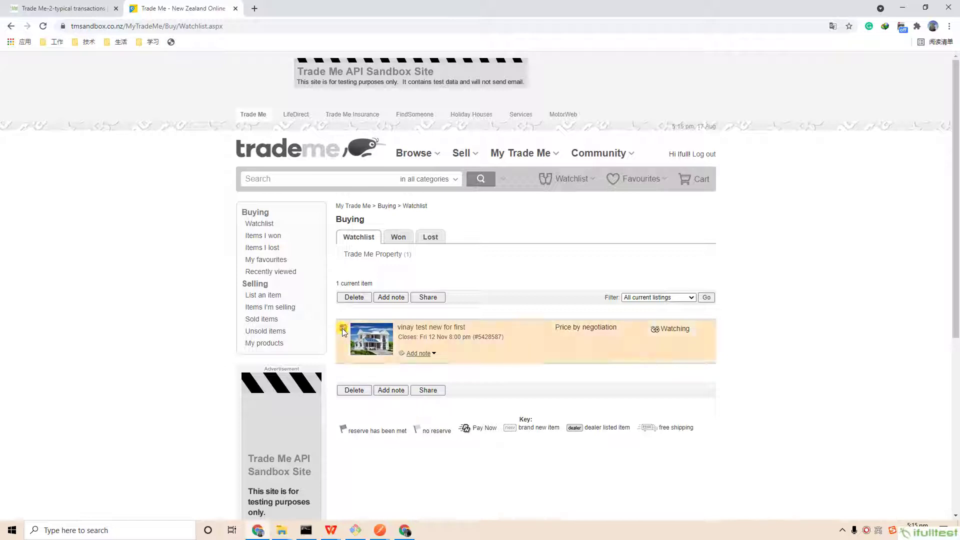
click(345, 390)
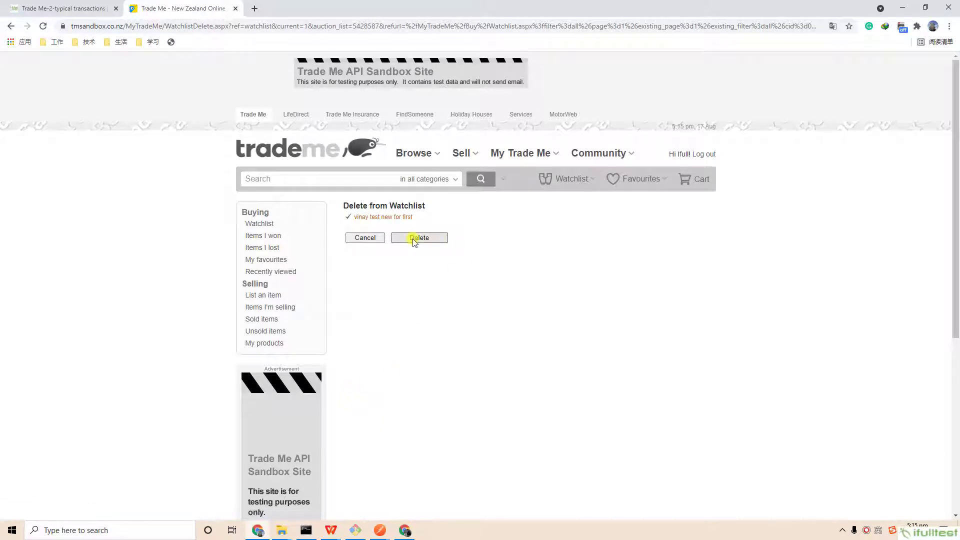
click(419, 239)
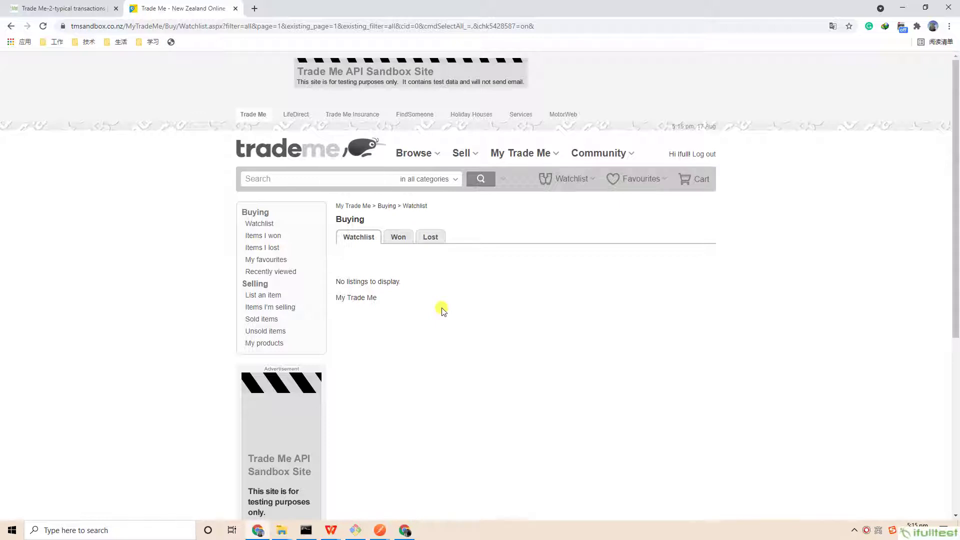
click(52, 4)
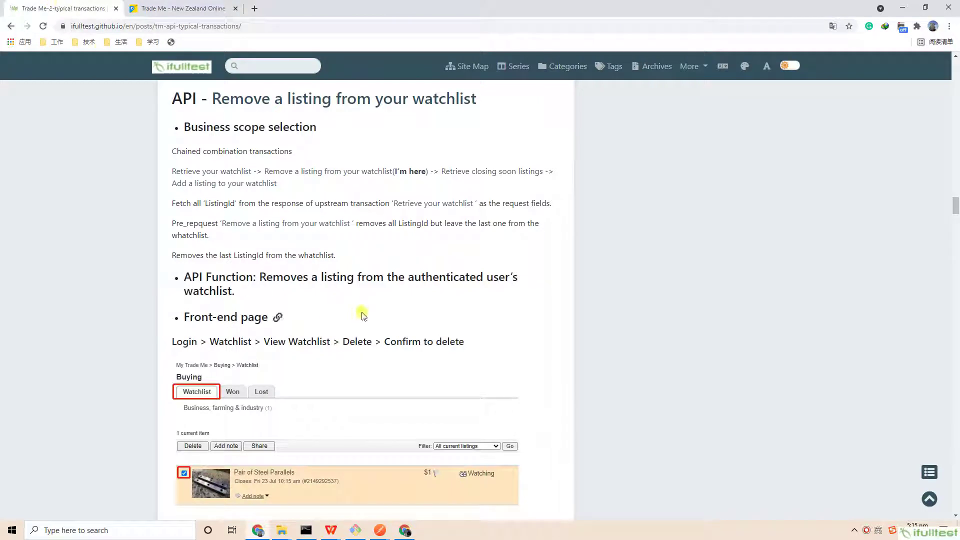
- Highlight the DELETE method, example request URL and example response JSON for watchlist removal
scroll(385, 314, down, 2)
scroll(387, 315, down, 12)
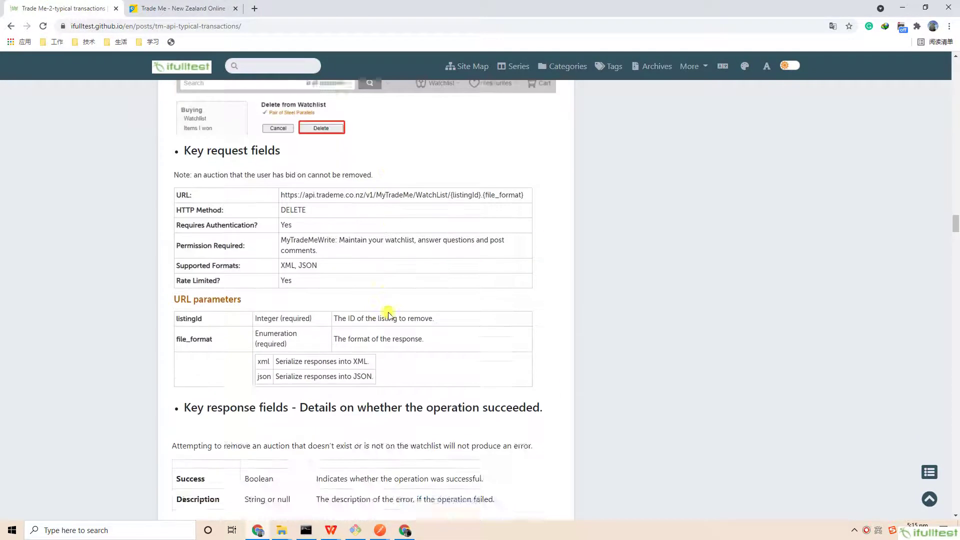
double_click(179, 261)
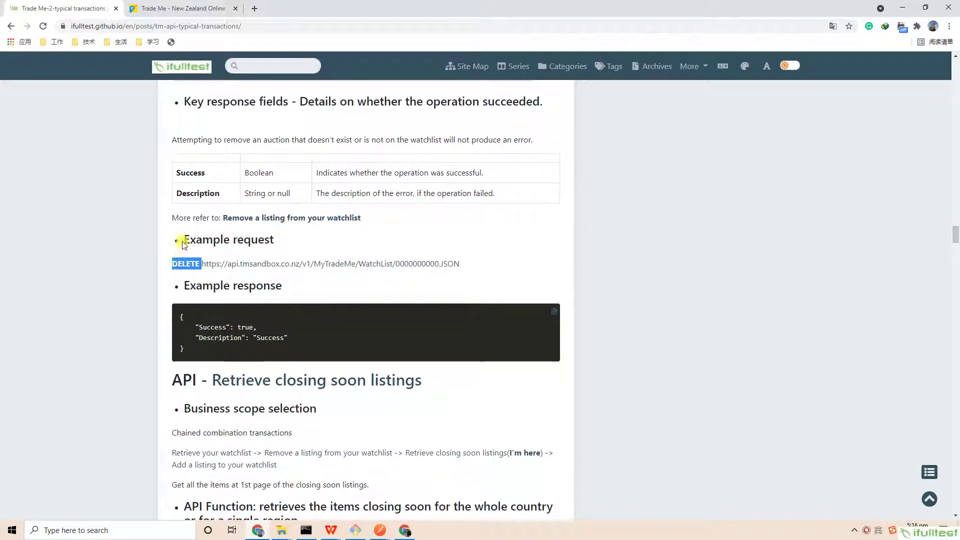
drag(183, 238, 377, 281)
click(262, 323)
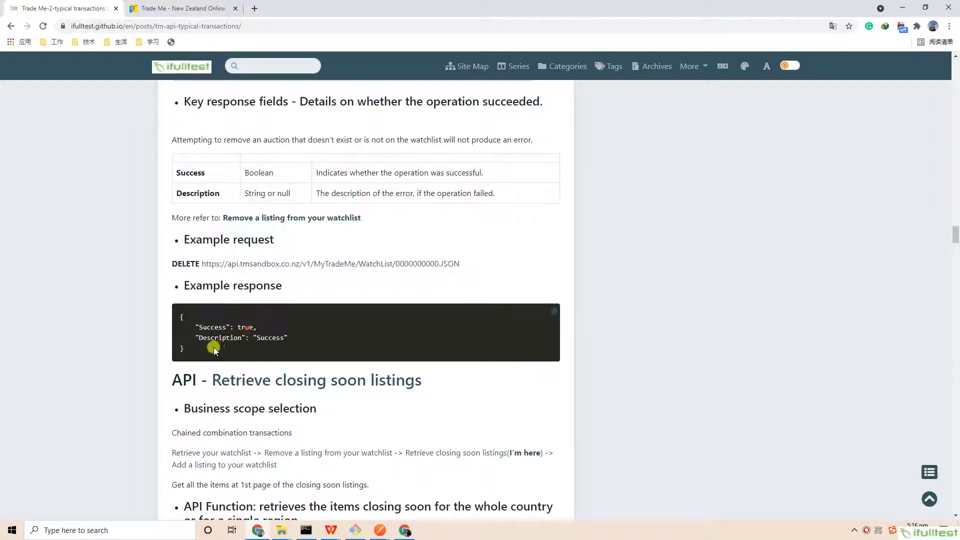
drag(214, 347, 144, 324)
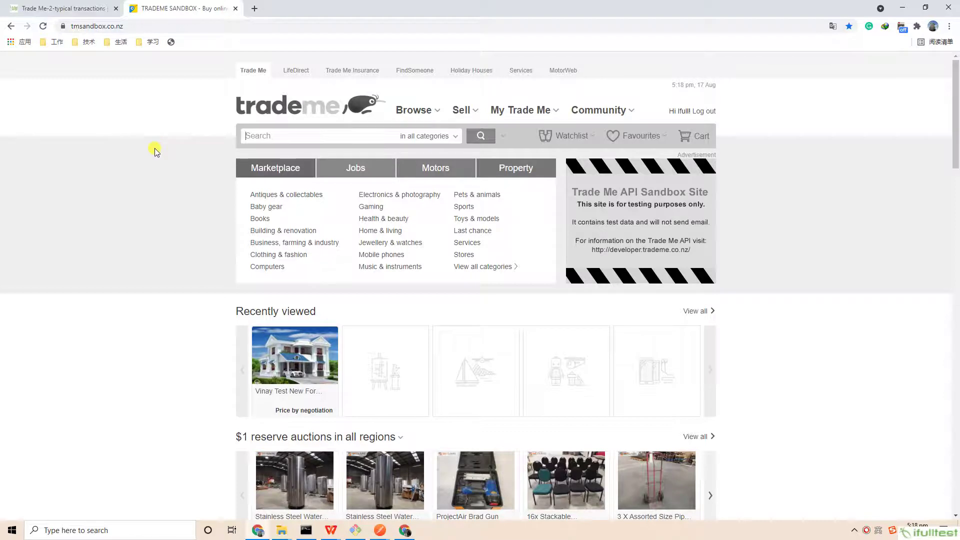
click(84, 14)
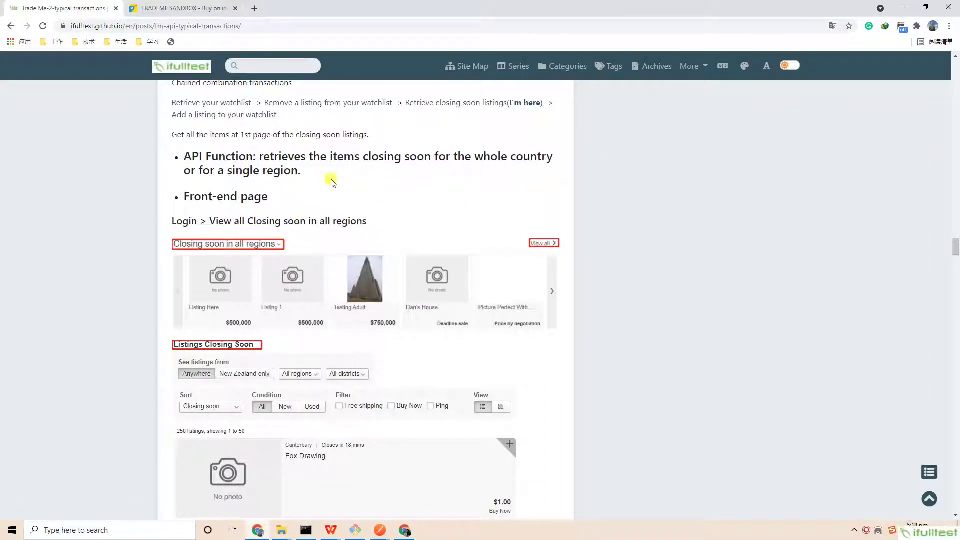
- Scroll down to the Retrieve closing soon listings section and its front-end screenshots
scroll(355, 200, up, 5)
scroll(359, 204, up, 1)
scroll(359, 200, down, 4)
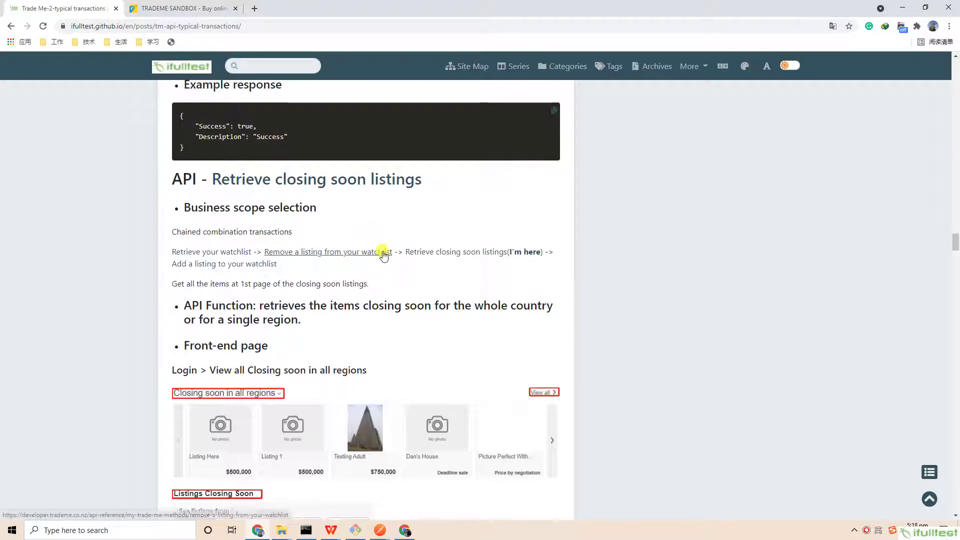
scroll(383, 252, down, 2)
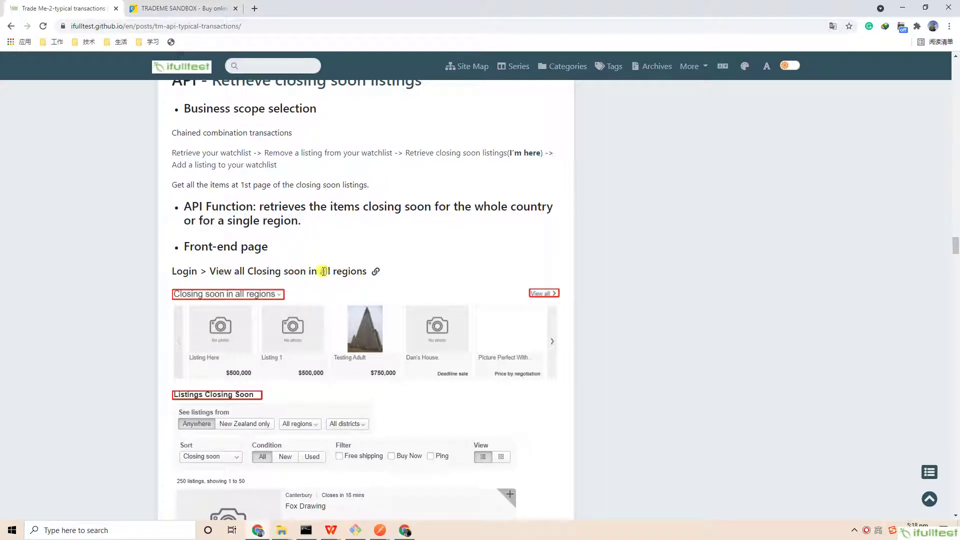
- Show all 250 listings closing soon in all regions, sorted by closing soon, then return to the blog
click(183, 11)
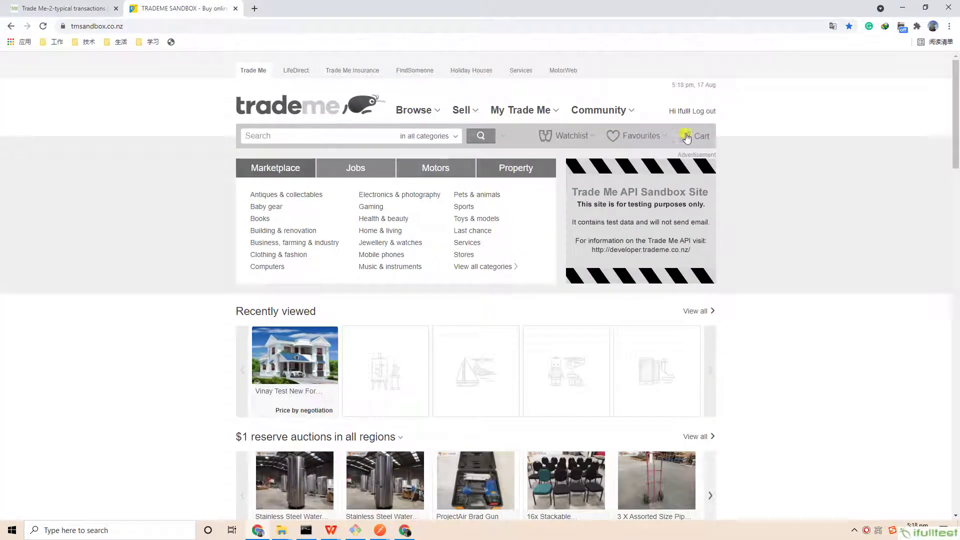
scroll(757, 220, down, 10)
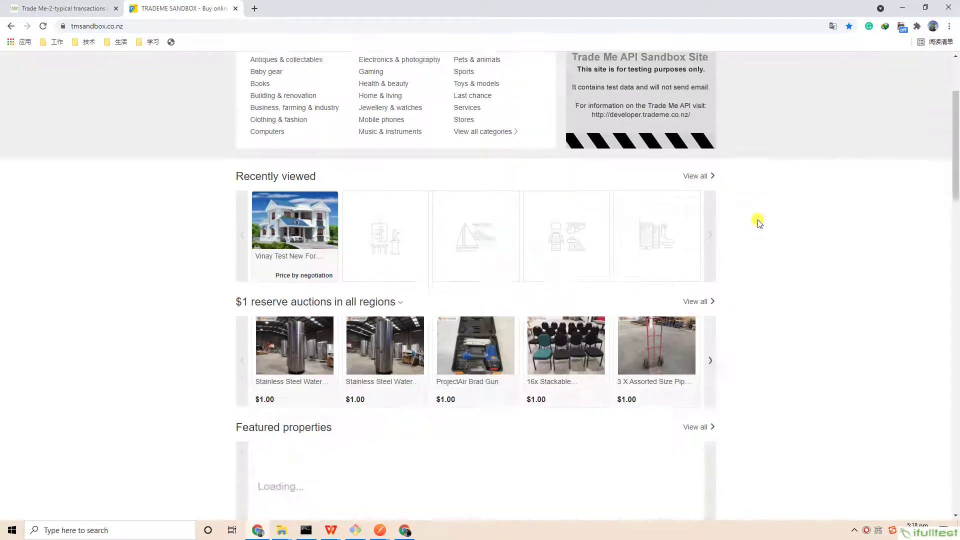
scroll(758, 220, down, 5)
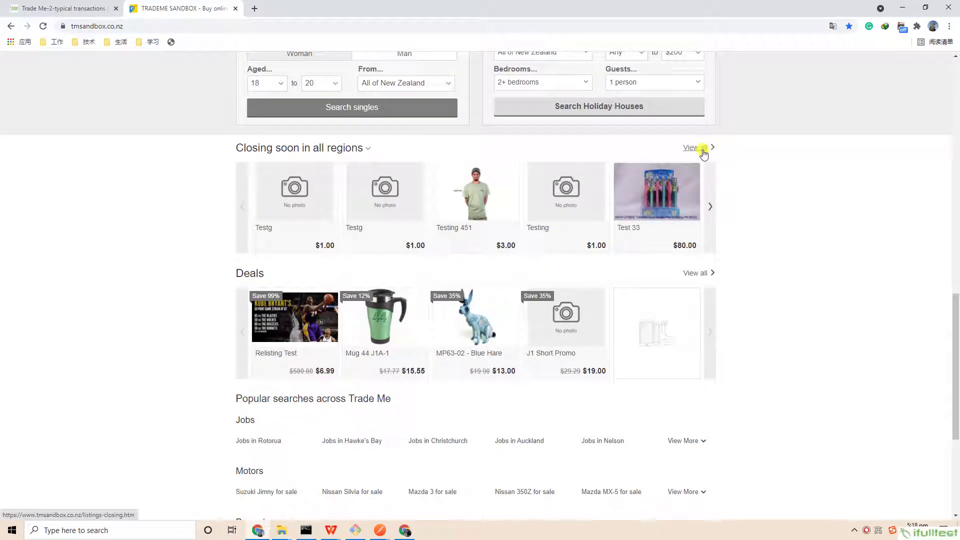
click(699, 150)
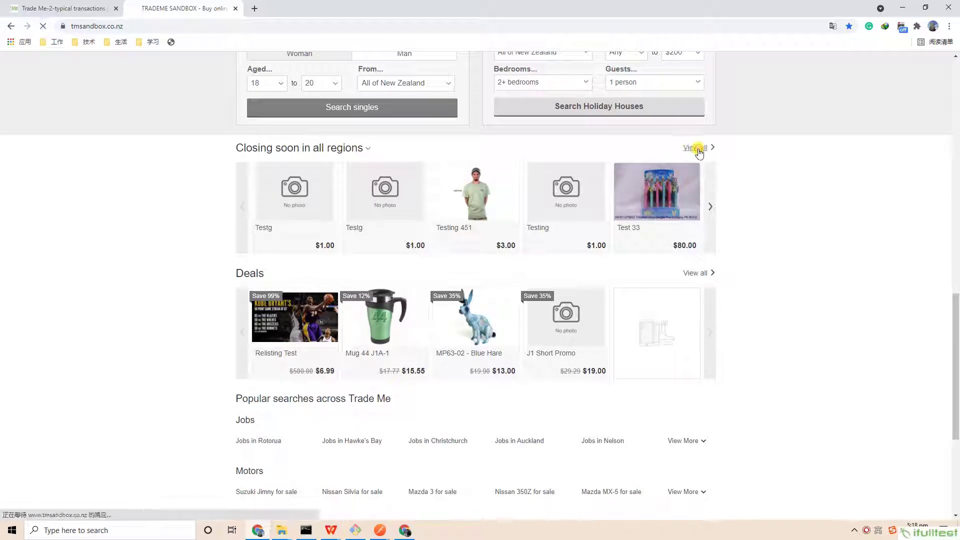
scroll(747, 230, down, 2)
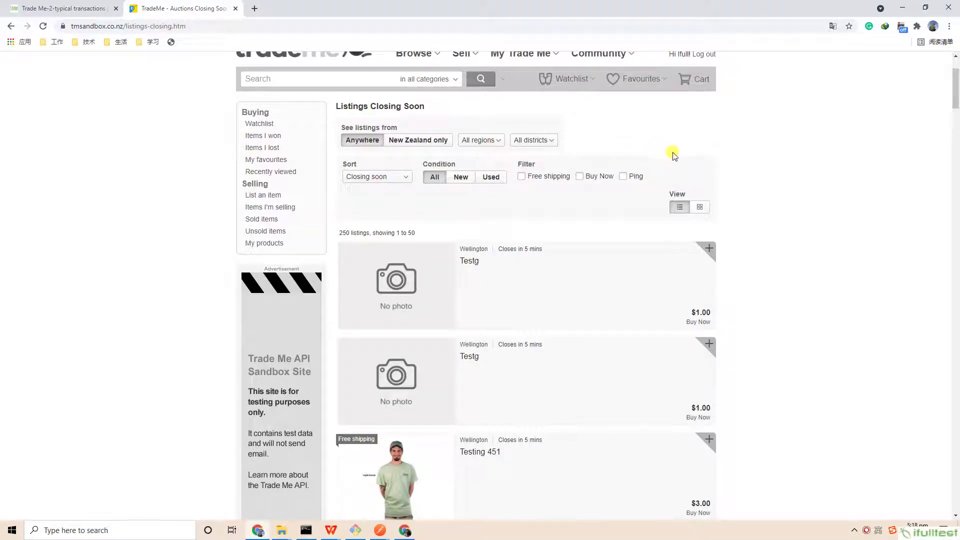
click(45, 10)
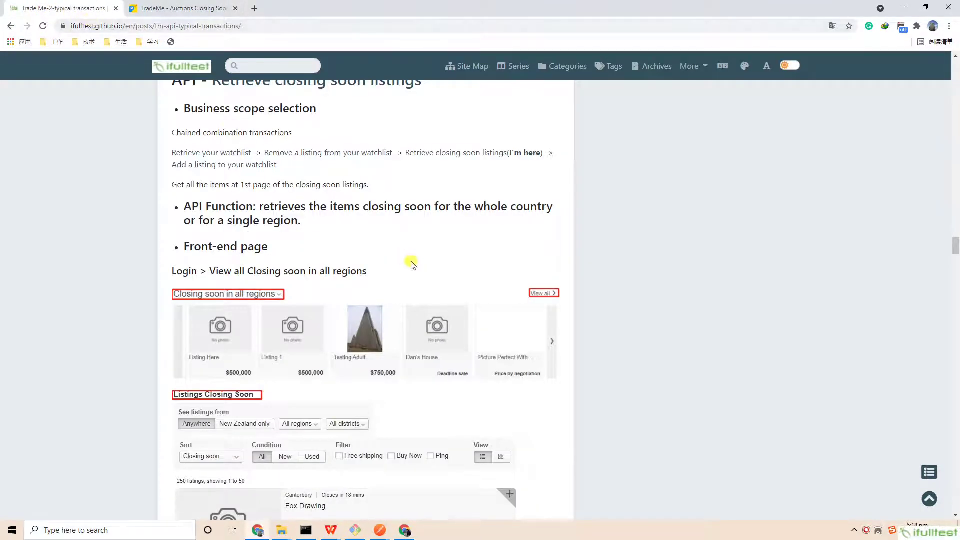
- Highlight the closing-soon example GET URL, reach Add a listing to your watchlist, then switch to Trade Me Sandbox
scroll(428, 289, down, 10)
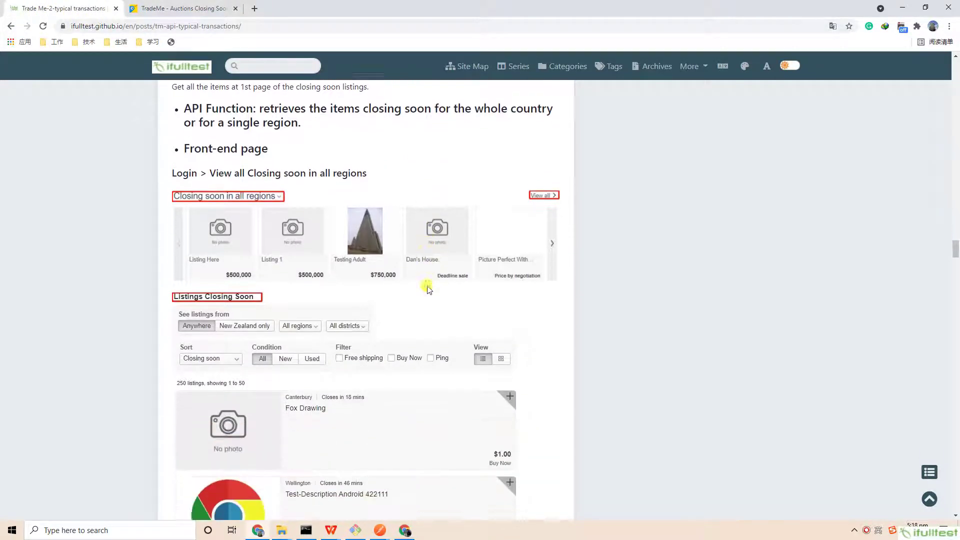
scroll(428, 288, down, 10)
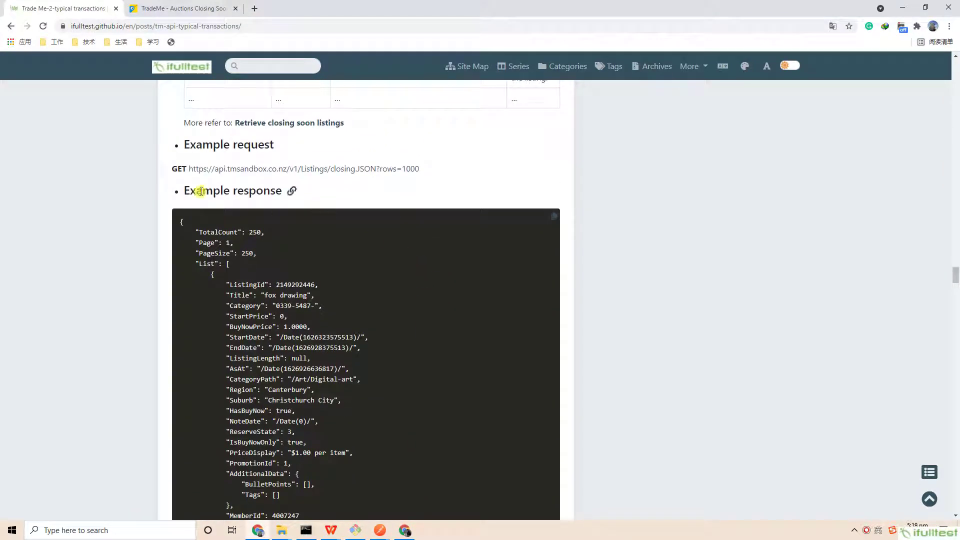
drag(170, 141, 450, 172)
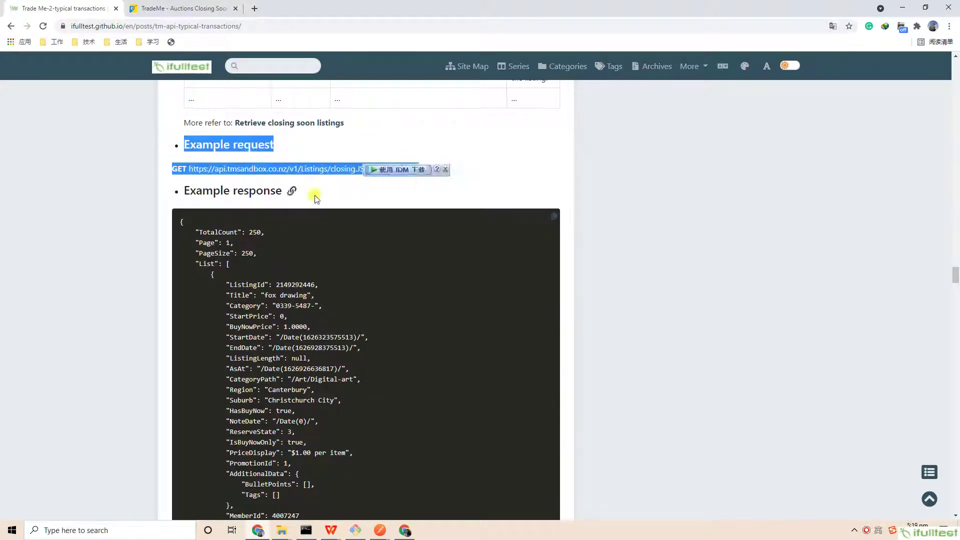
scroll(194, 185, down, 1)
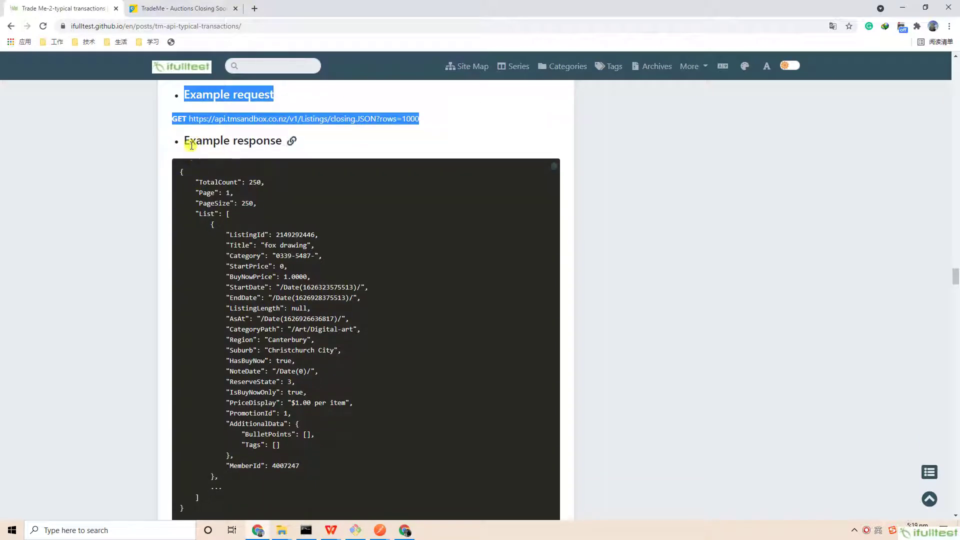
click(187, 141)
scroll(256, 264, down, 2)
scroll(256, 264, up, 2)
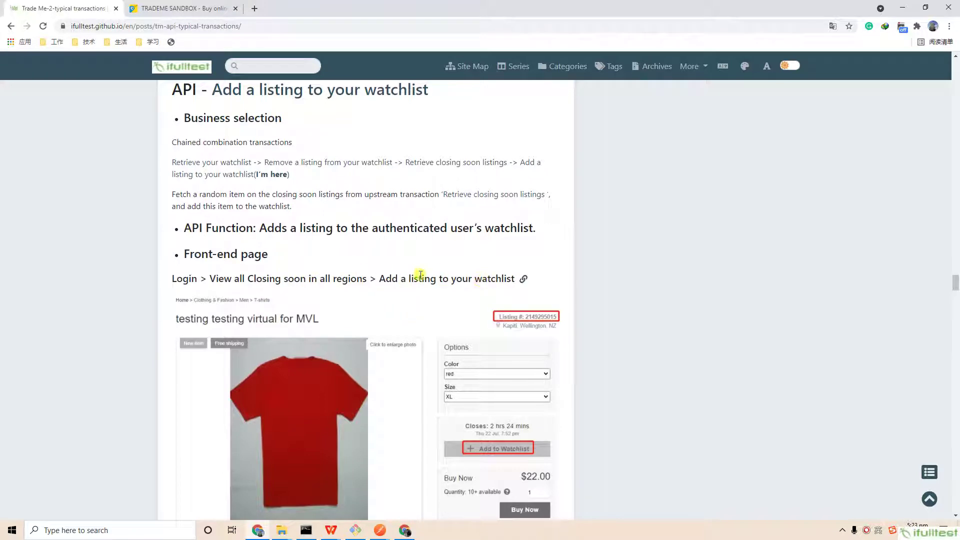
click(160, 8)
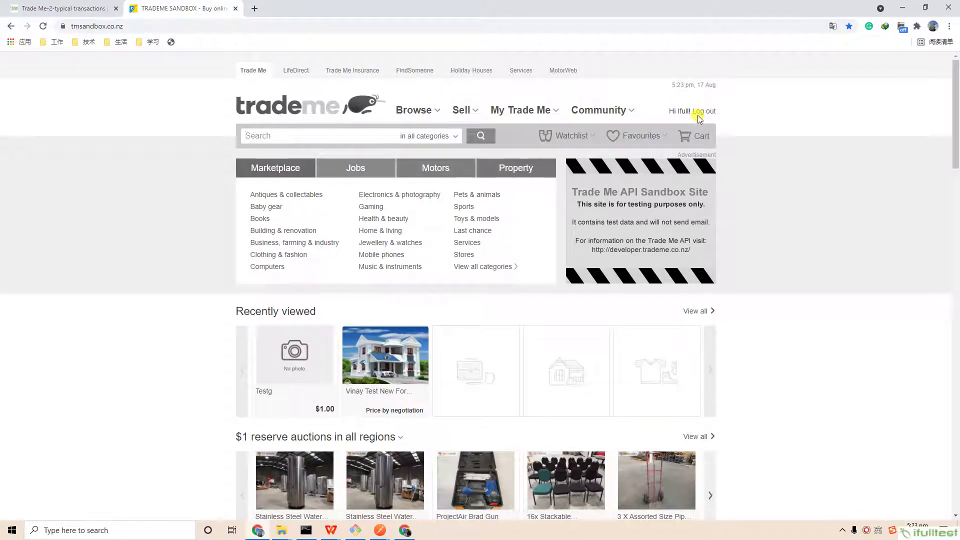
- Open the Test 33 listing from the all-regions closing soon list
scroll(772, 204, down, 1)
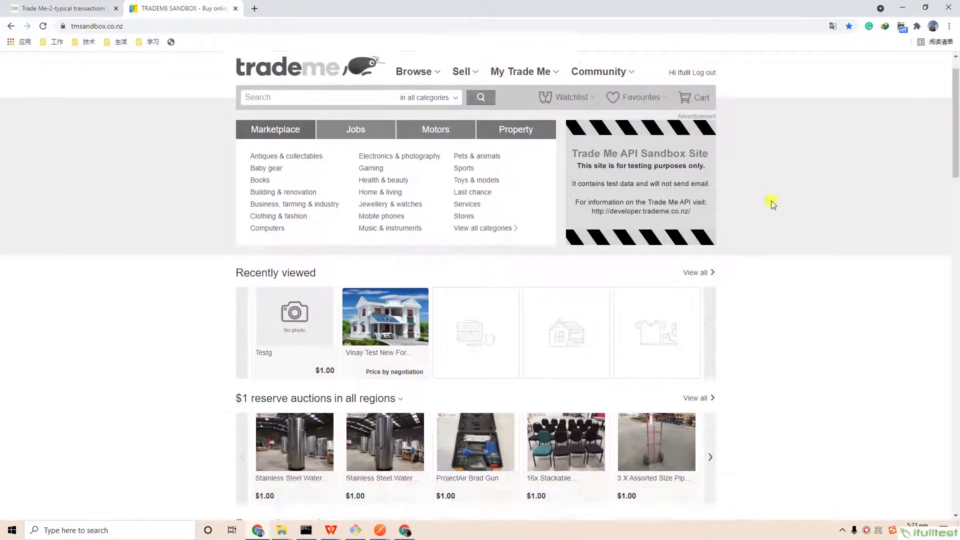
scroll(772, 204, down, 10)
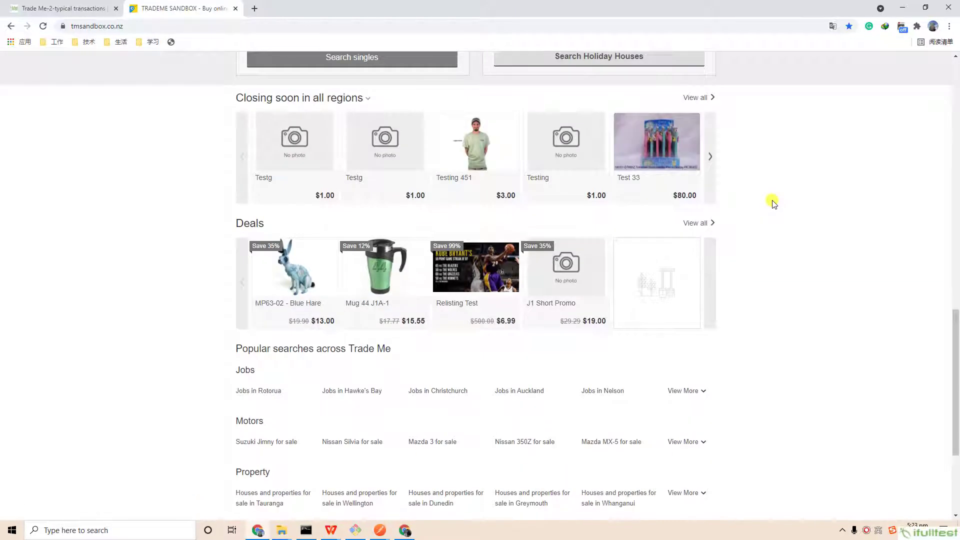
scroll(773, 204, up, 1)
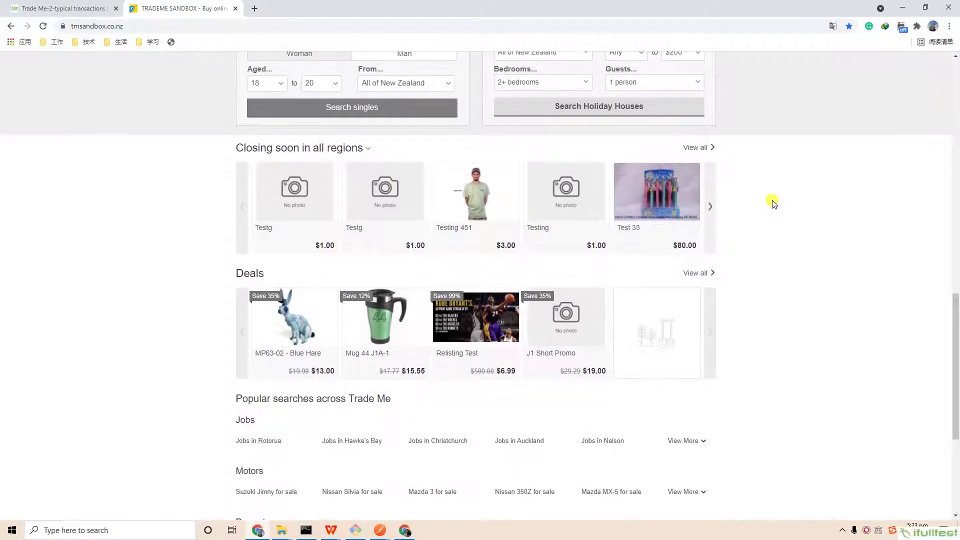
click(694, 148)
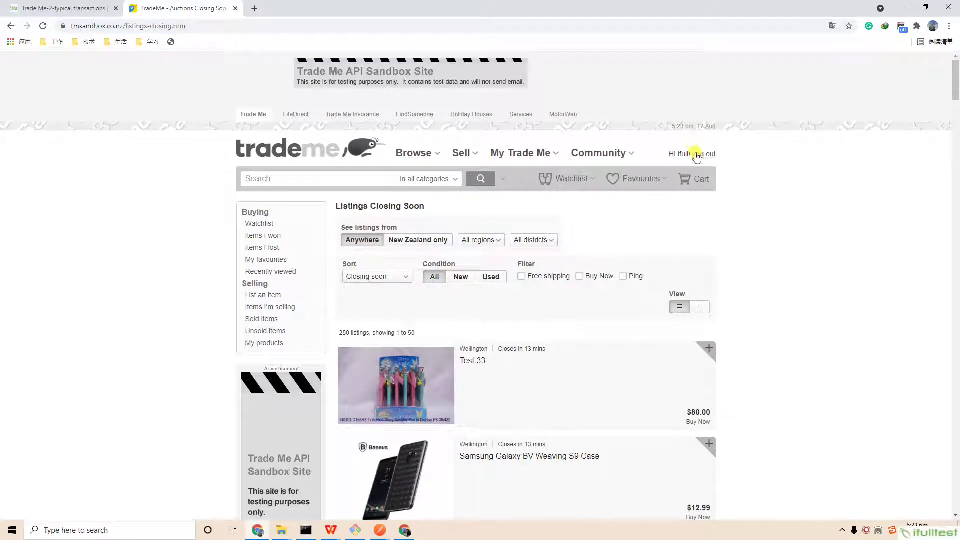
scroll(702, 167, down, 1)
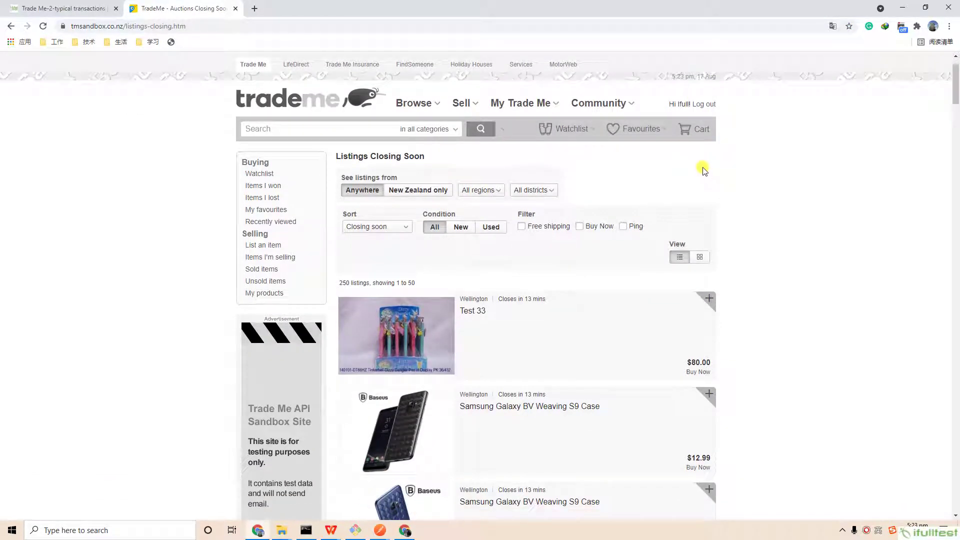
scroll(763, 270, down, 2)
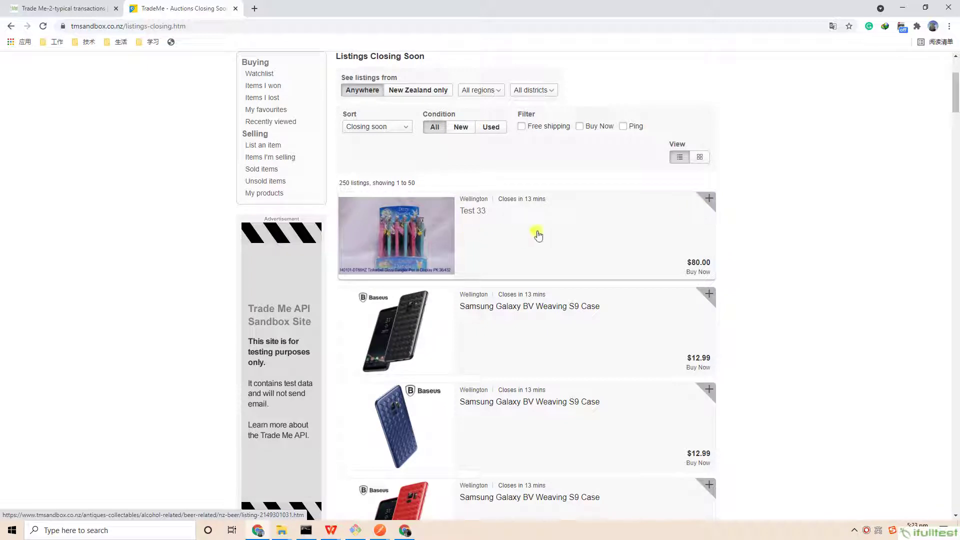
click(499, 231)
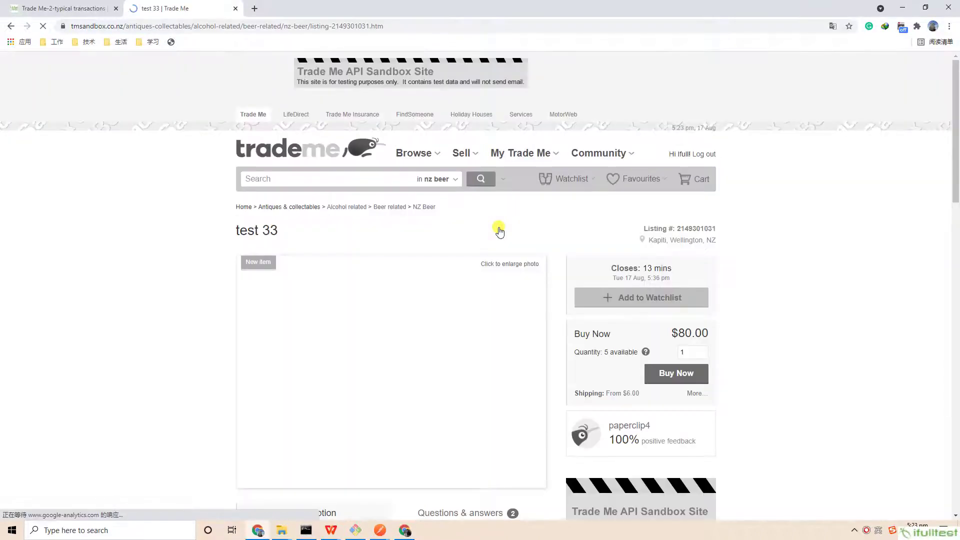
- Add the $80 'test 33' listing to the watchlist, check it there, and return to the blog
scroll(433, 238, down, 1)
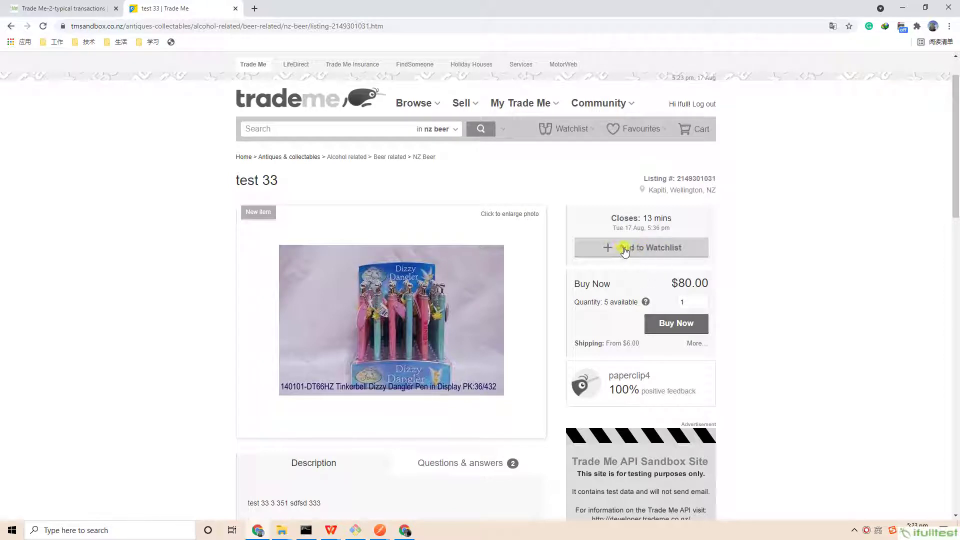
click(625, 251)
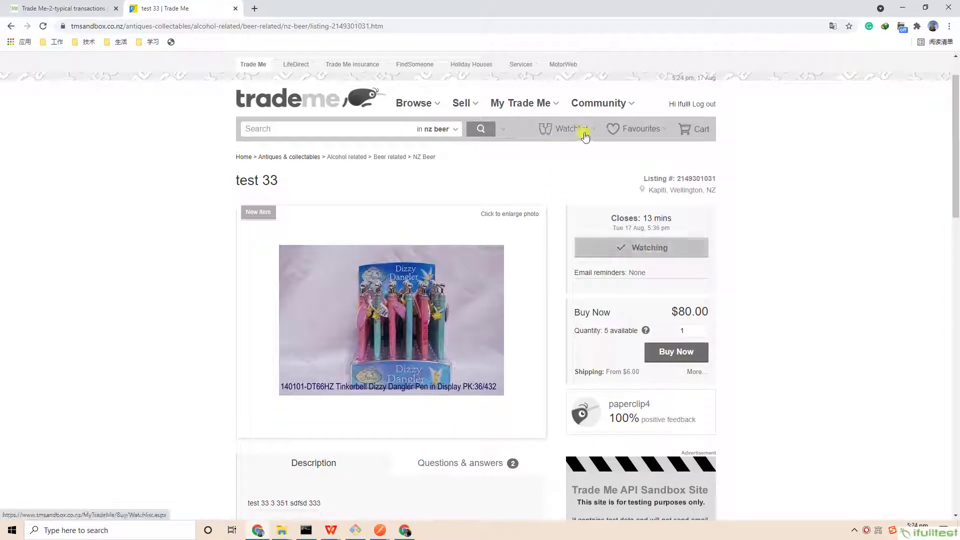
mouse_move(592, 132)
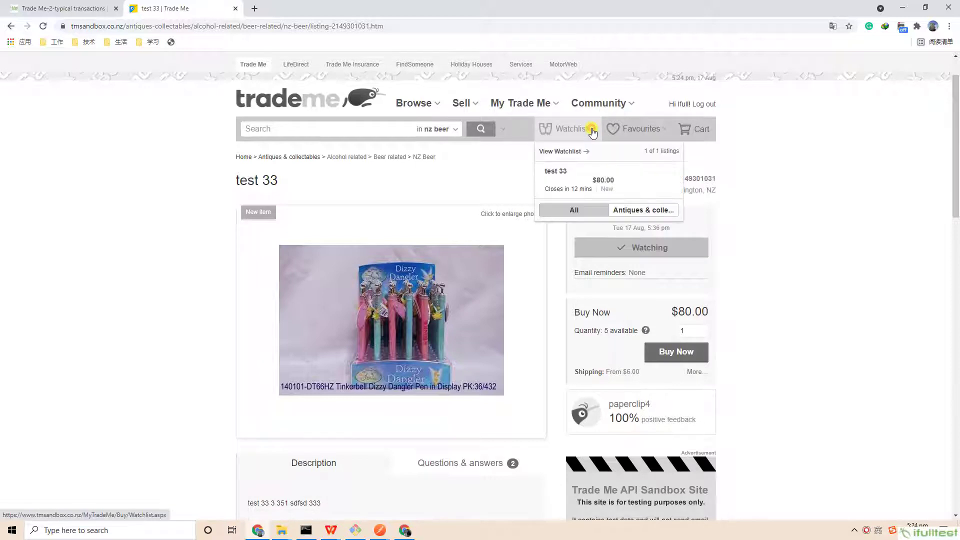
click(560, 152)
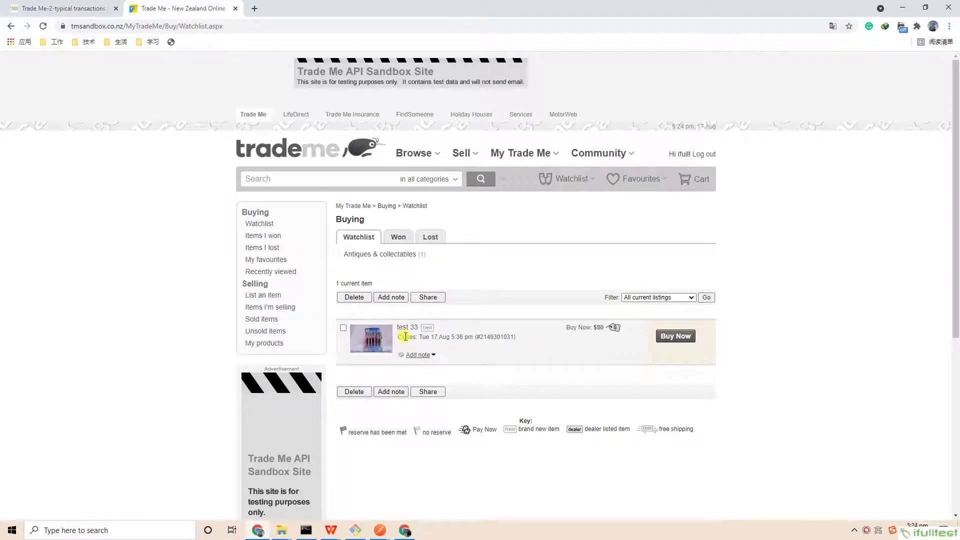
click(26, 8)
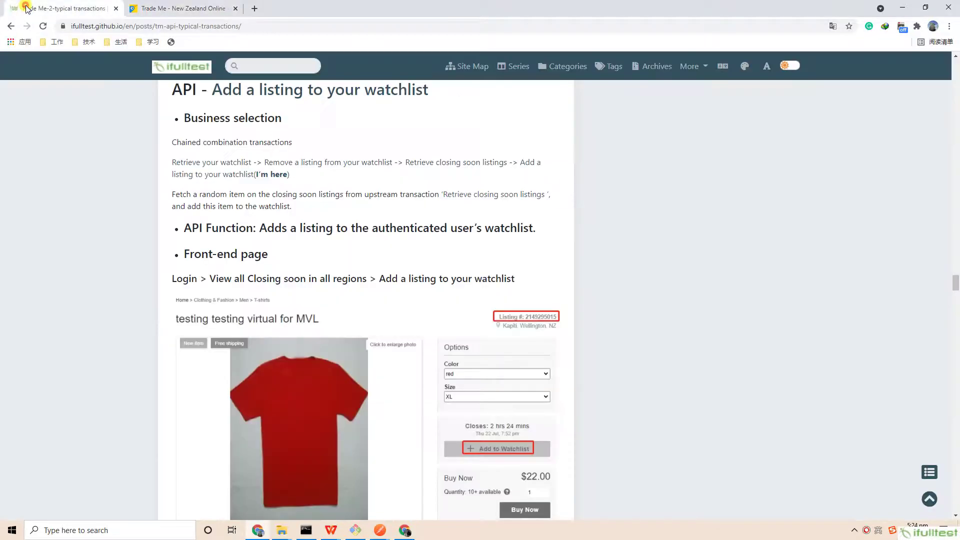
- Scroll past the Add-to-watchlist API details to the 'API - Retrieve your won items' heading
scroll(345, 215, down, 1)
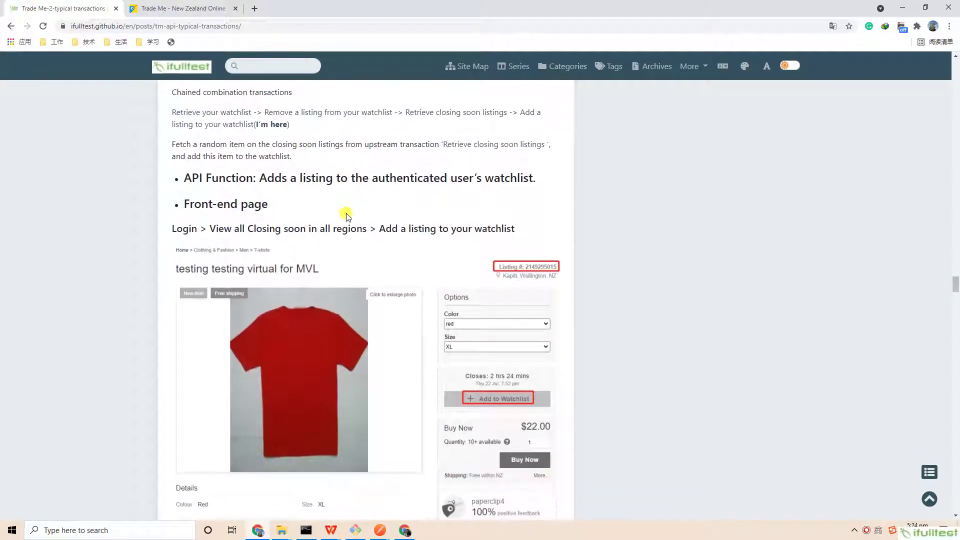
scroll(350, 217, down, 15)
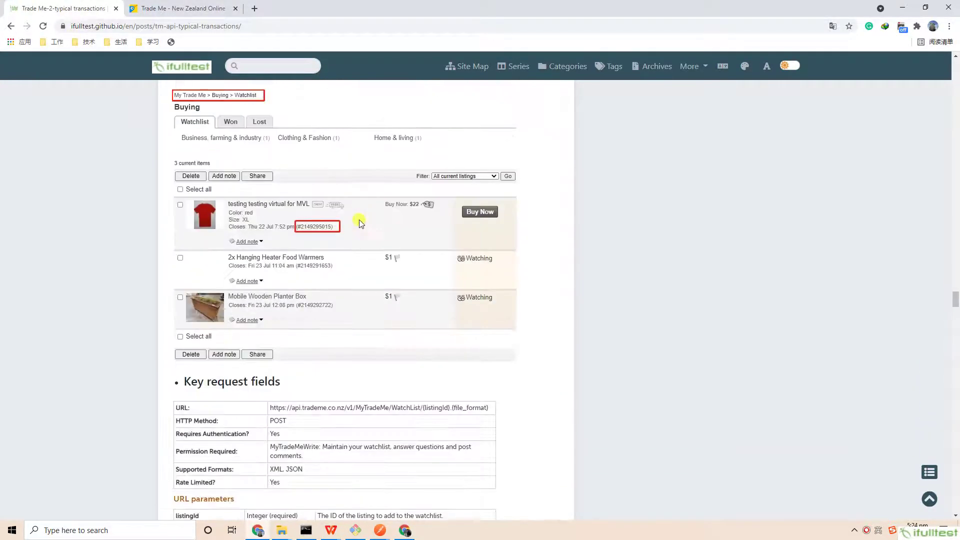
scroll(360, 223, down, 3)
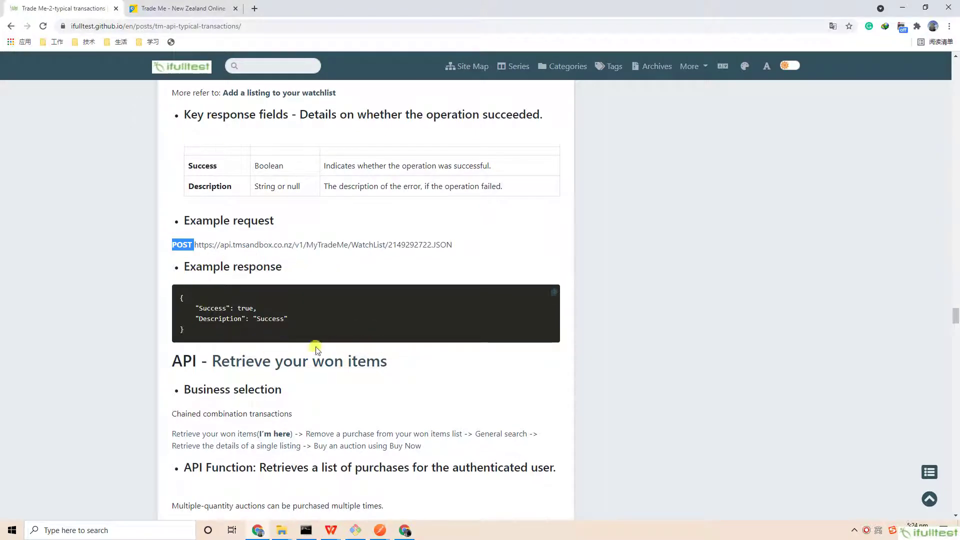
scroll(353, 334, up, 7)
scroll(353, 334, up, 13)
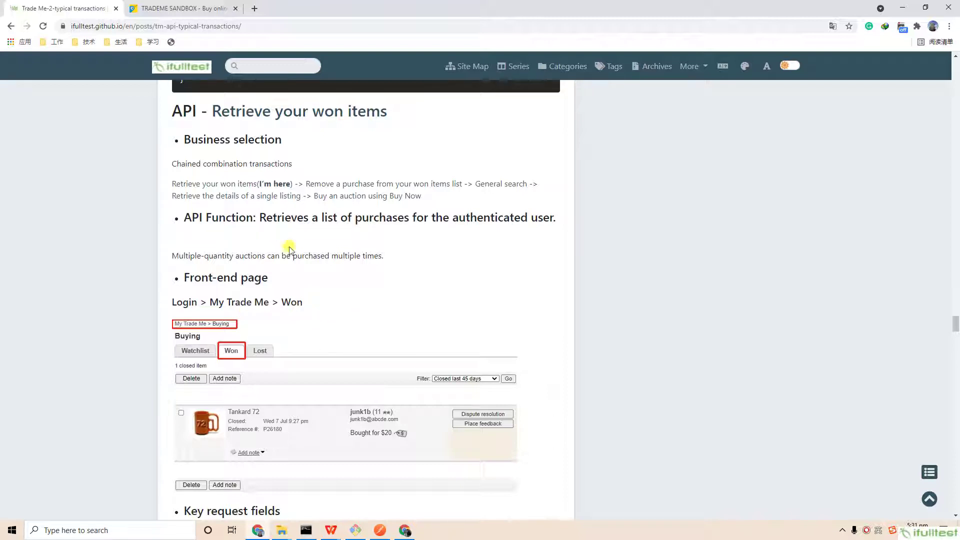
- View the three won items under My Trade Me > Won in Trade Me Sandbox, then return to the blog
click(176, 9)
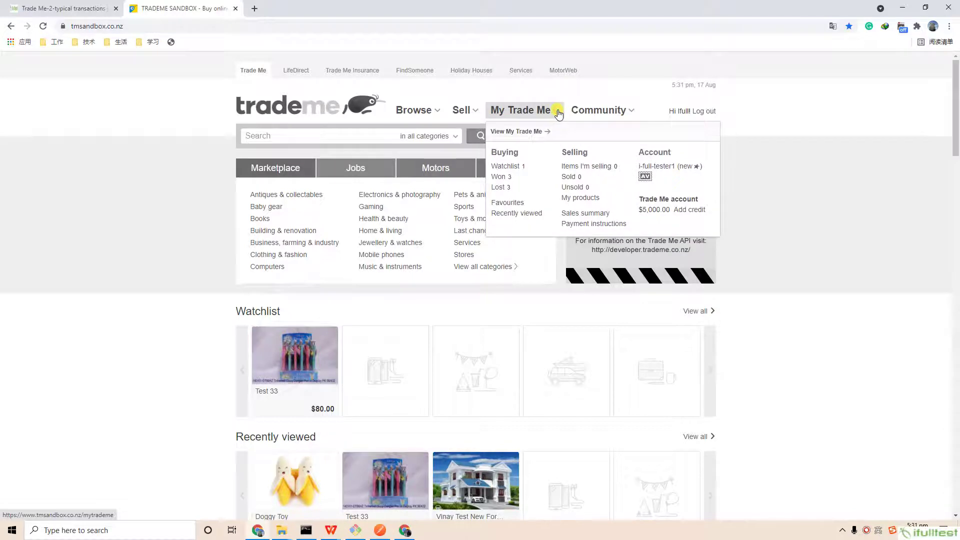
click(499, 178)
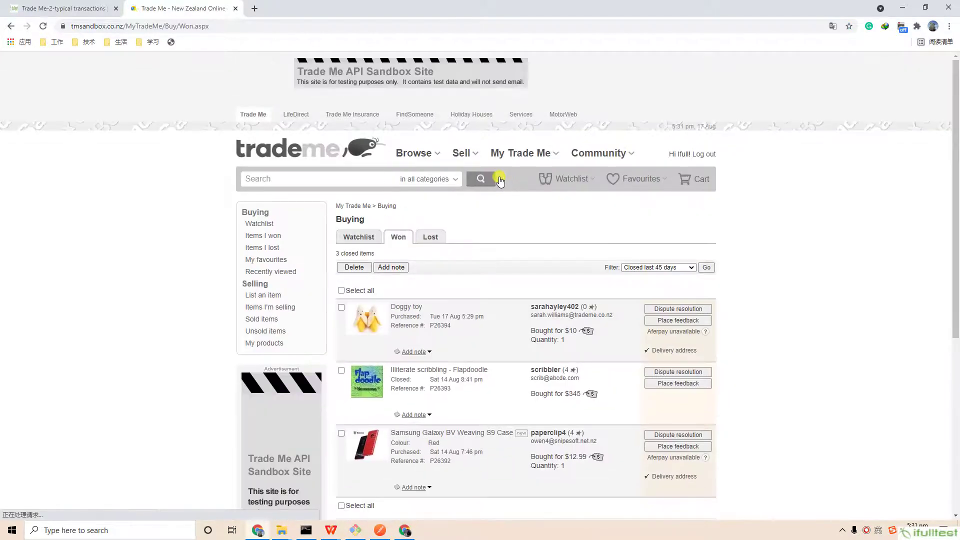
scroll(756, 265, down, 2)
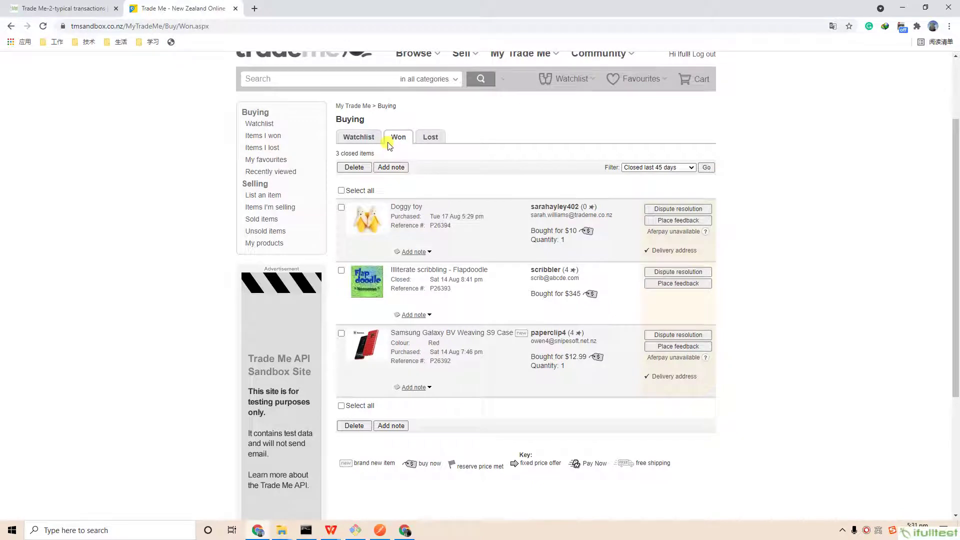
click(65, 9)
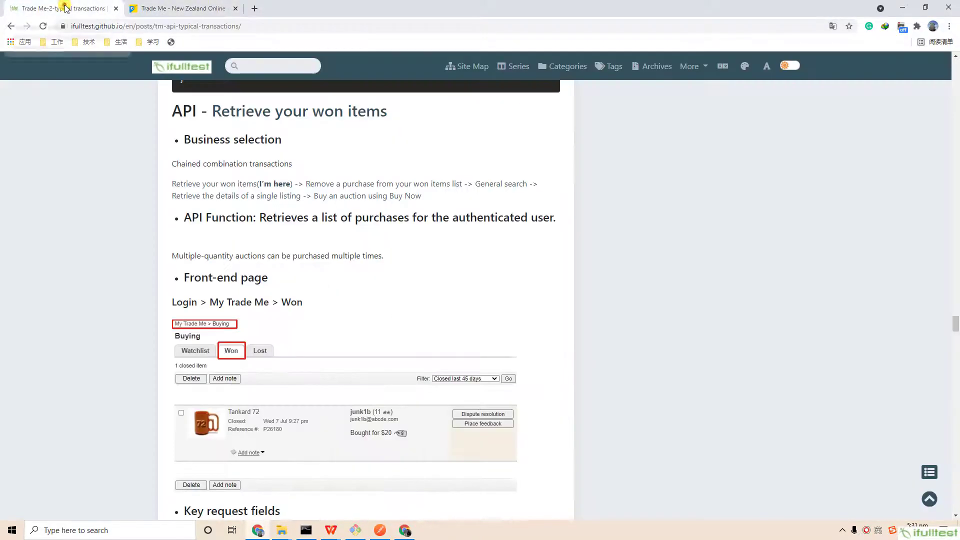
- Scroll through the won-items parameter tables and select the example GET request URL
scroll(478, 314, down, 9)
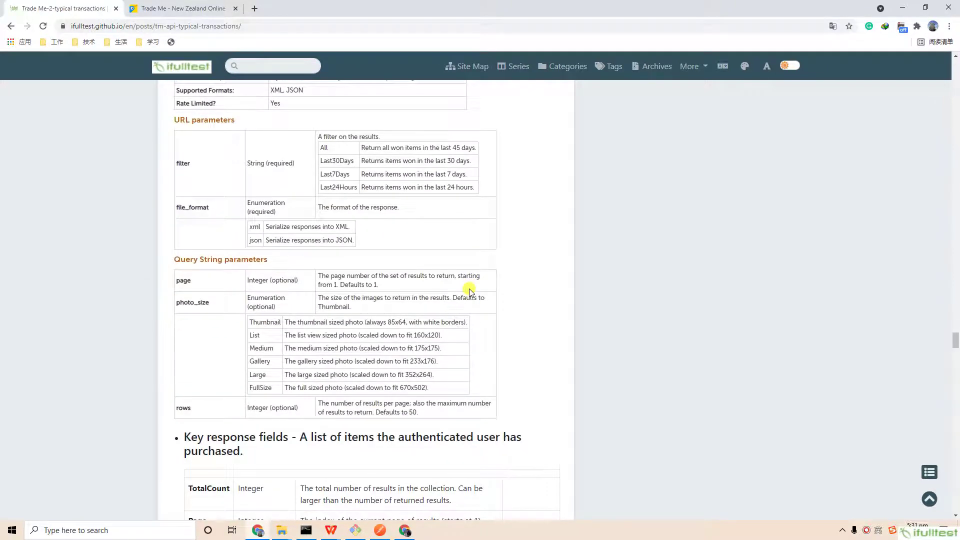
scroll(469, 290, down, 5)
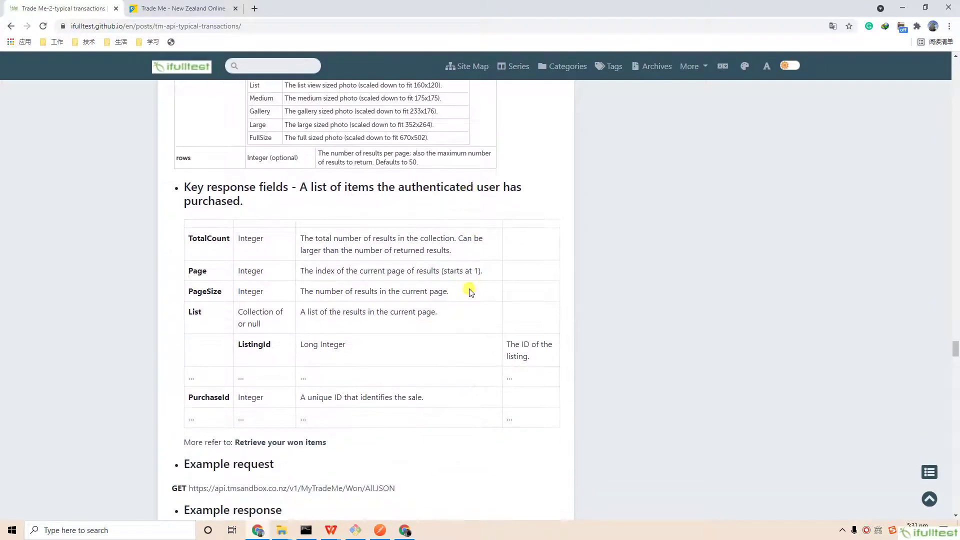
scroll(469, 289, down, 6)
drag(185, 163, 264, 176)
drag(425, 189, 172, 188)
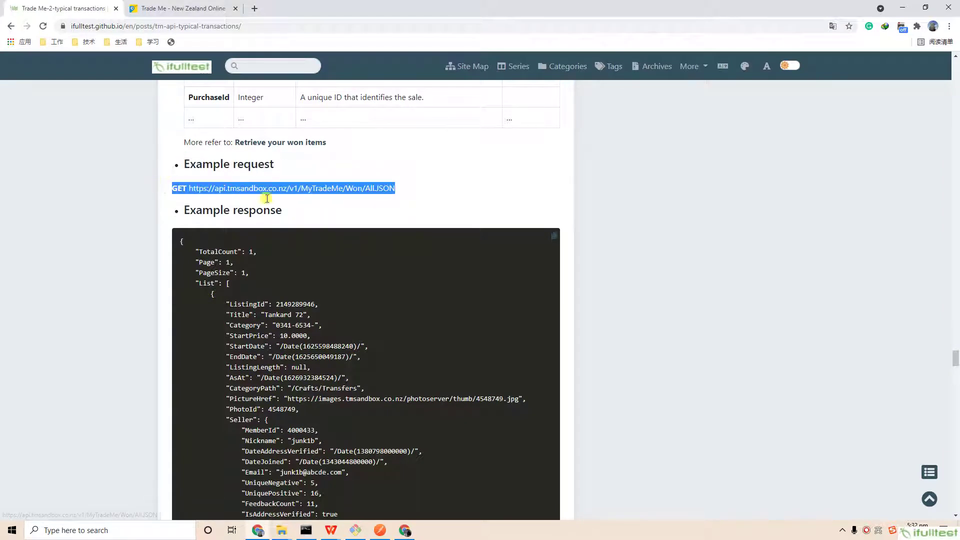
- Read through the JSON response down to TotalSalePrice 20.0000 and HasPaidByDeferredPayment false
scroll(268, 198, down, 2)
drag(190, 110, 282, 111)
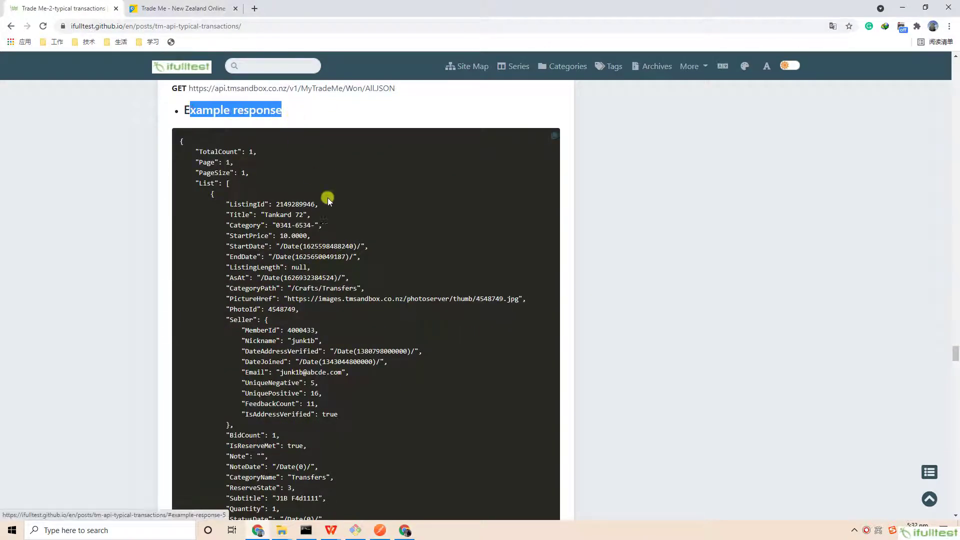
scroll(334, 215, down, 6)
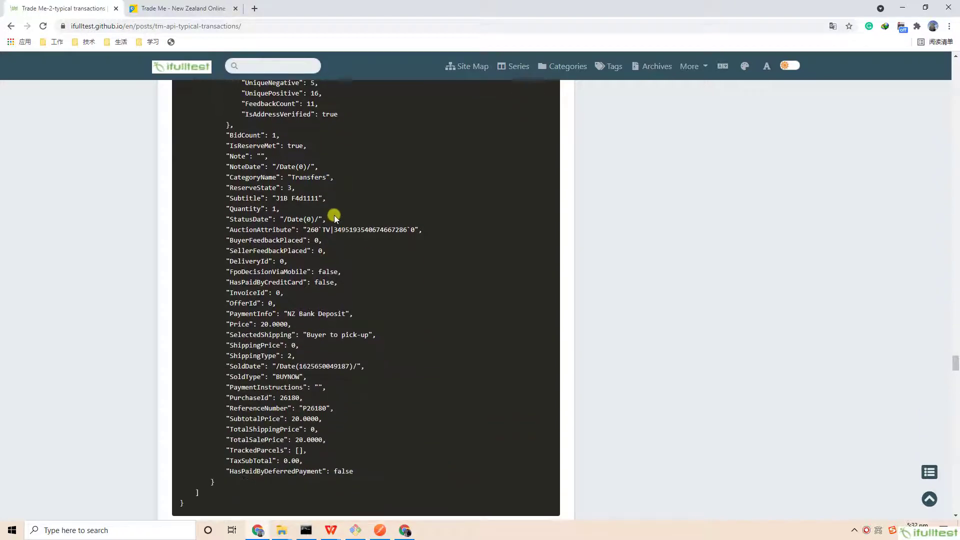
scroll(334, 215, up, 5)
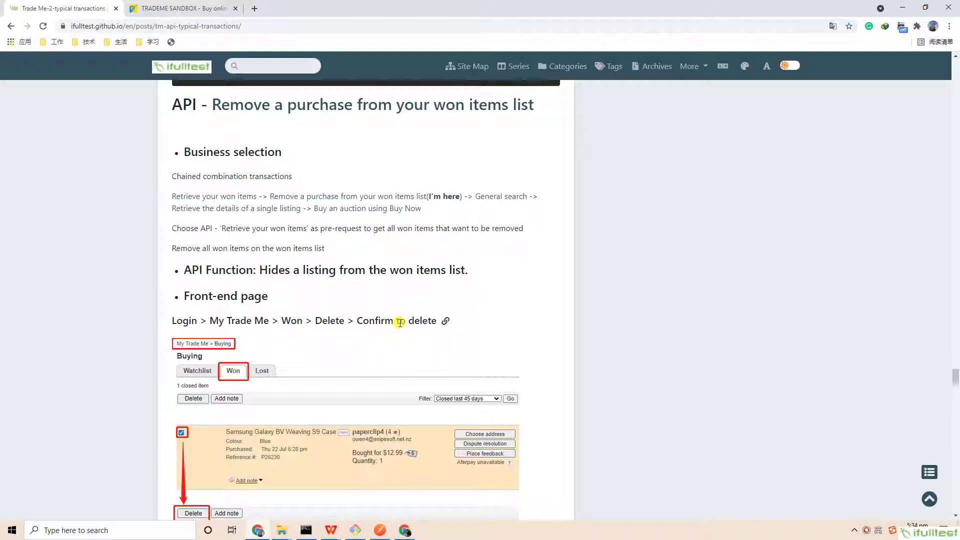
- Open the Won items list under My Trade Me in Trade Me Sandbox
click(175, 8)
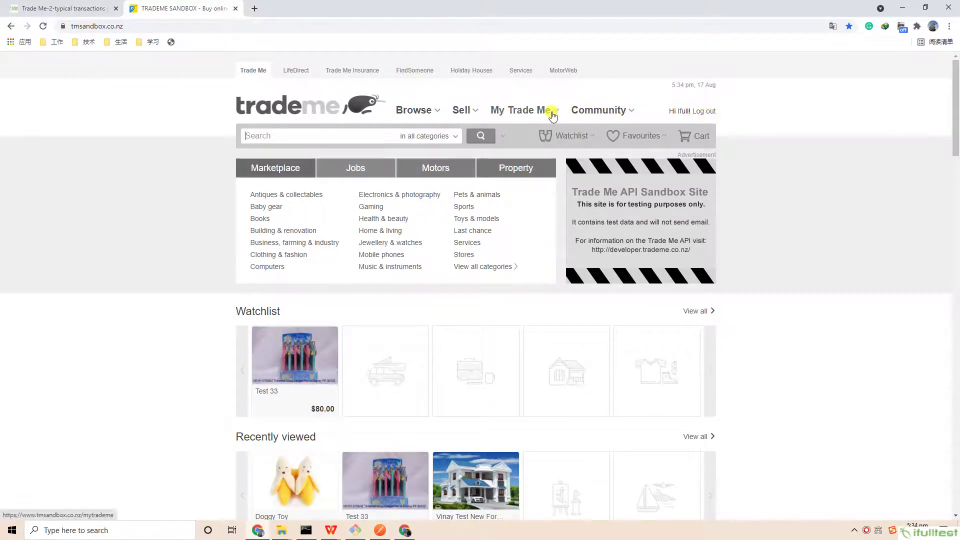
mouse_move(554, 111)
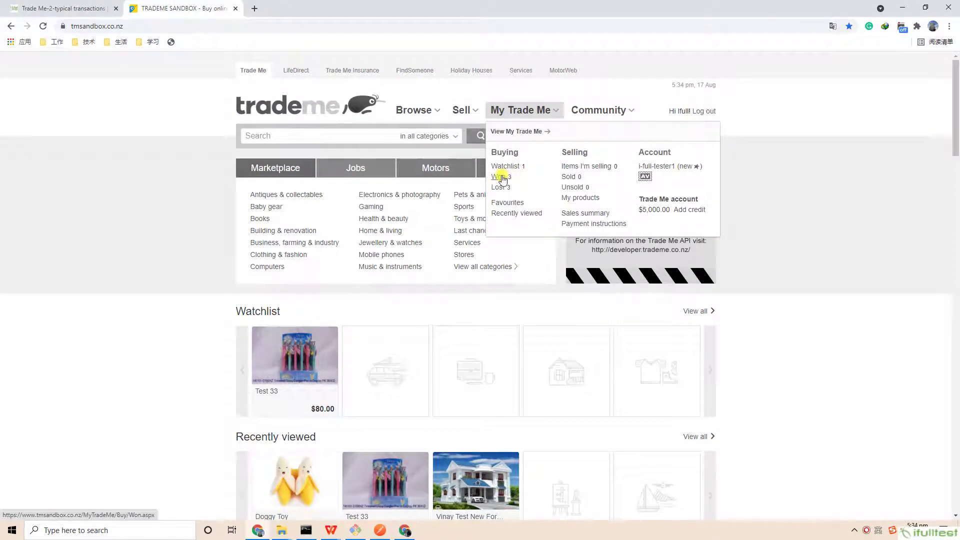
click(501, 179)
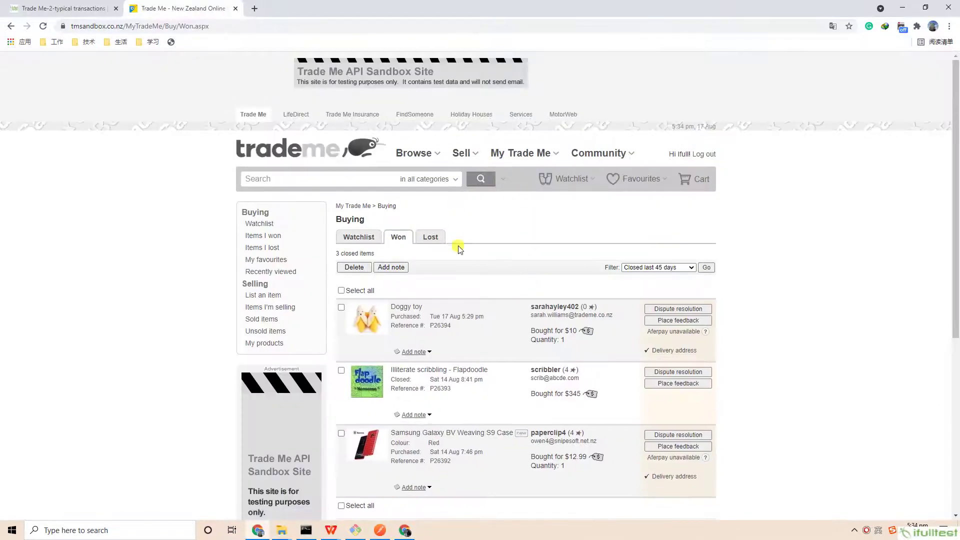
scroll(445, 258, down, 2)
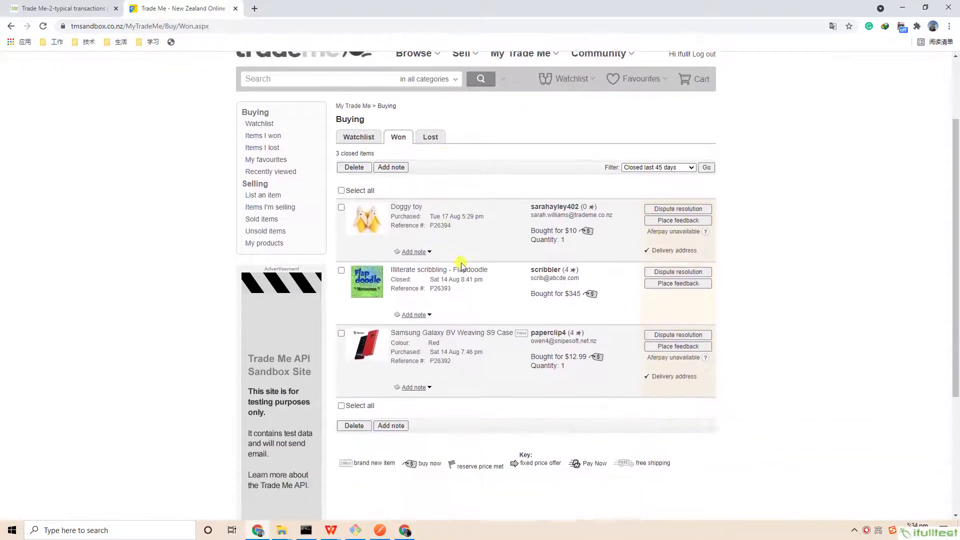
- Permanently delete the Illiterate scribbling - Flapdoodle purchase from won items, then return to the blog
click(341, 271)
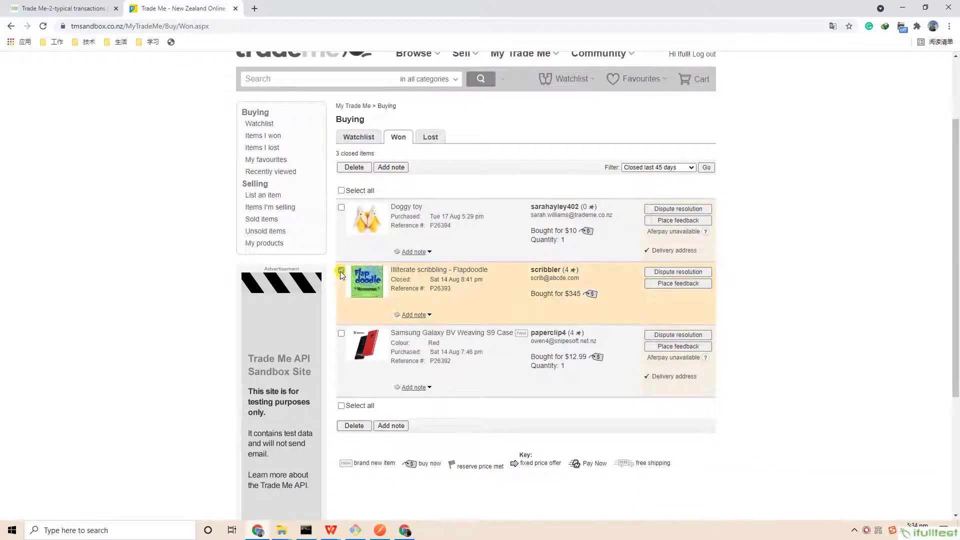
click(352, 426)
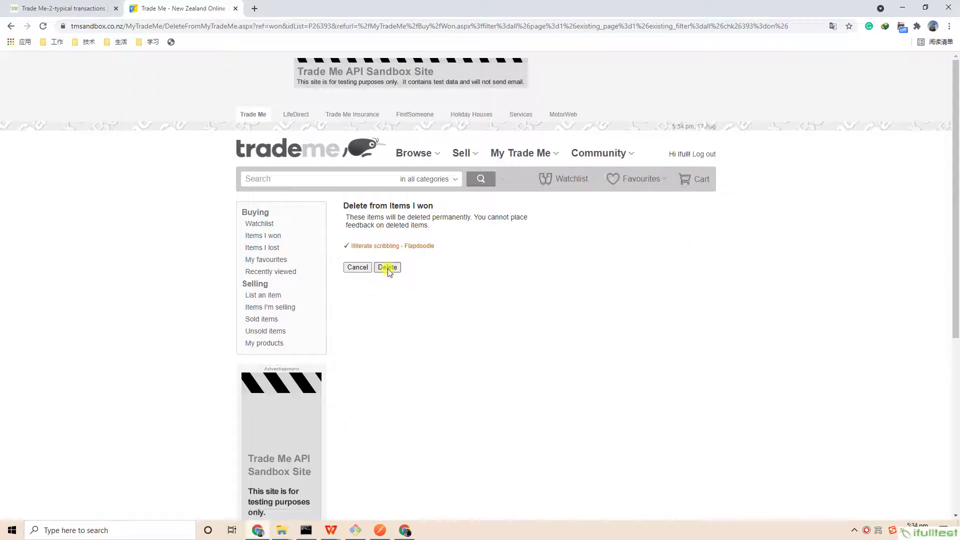
click(388, 268)
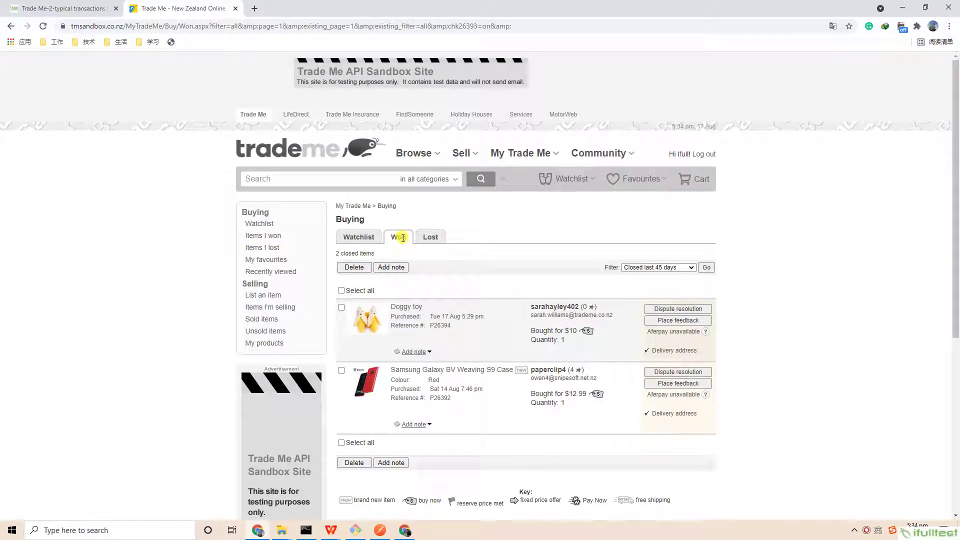
click(86, 9)
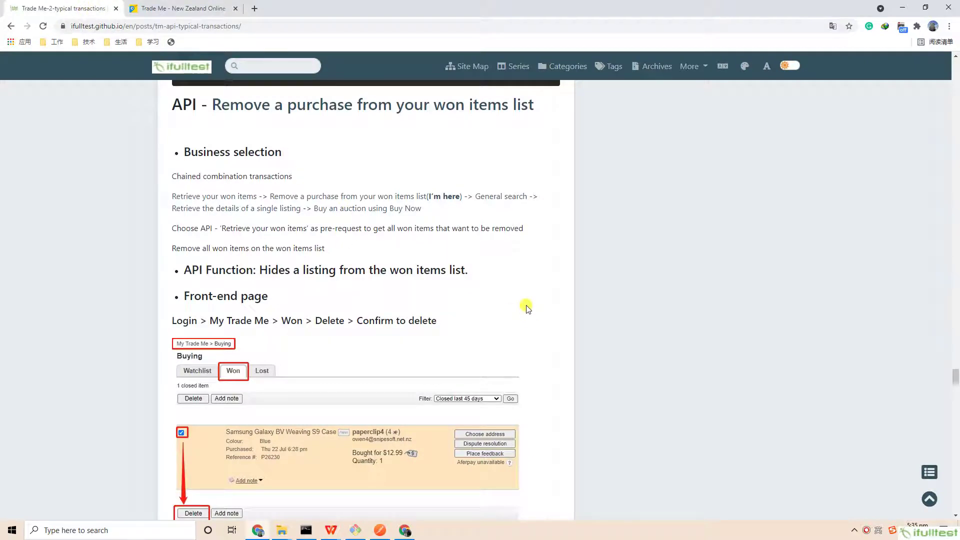
- Select the example DELETE request line, then the request and JSON response together
scroll(507, 338, down, 10)
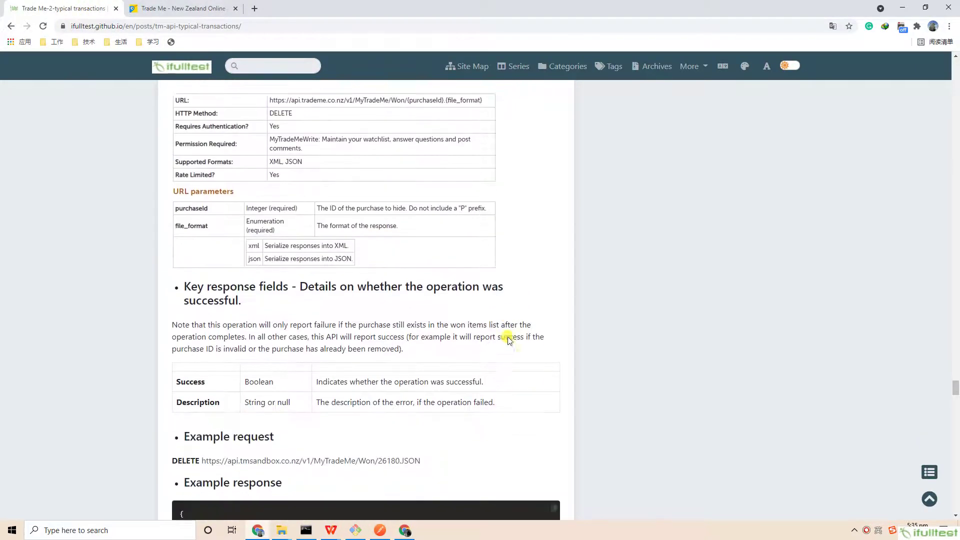
scroll(508, 339, down, 4)
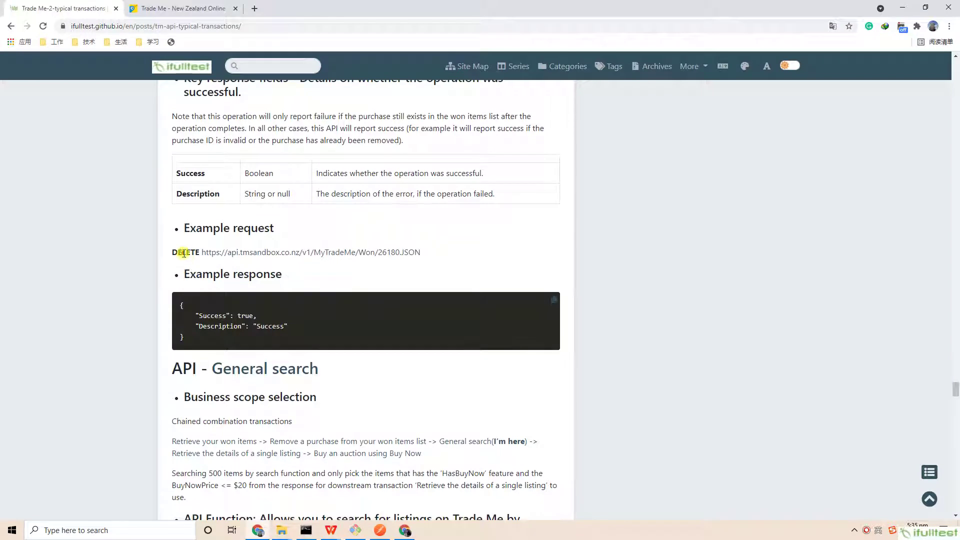
triple_click(184, 253)
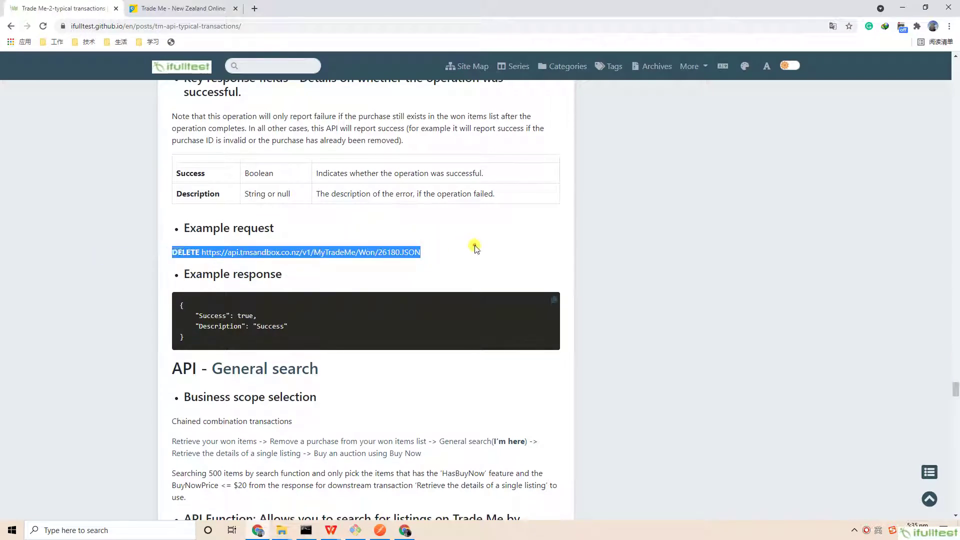
click(474, 248)
drag(185, 235, 407, 338)
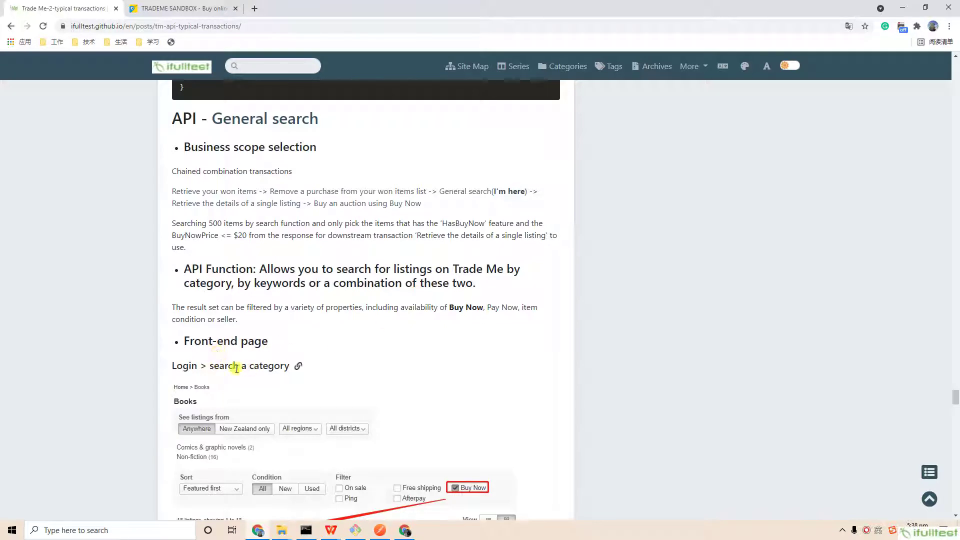
- Search the Antiques & collectables category in Trade Me Sandbox, listing 38 results, then return to the blog
click(195, 8)
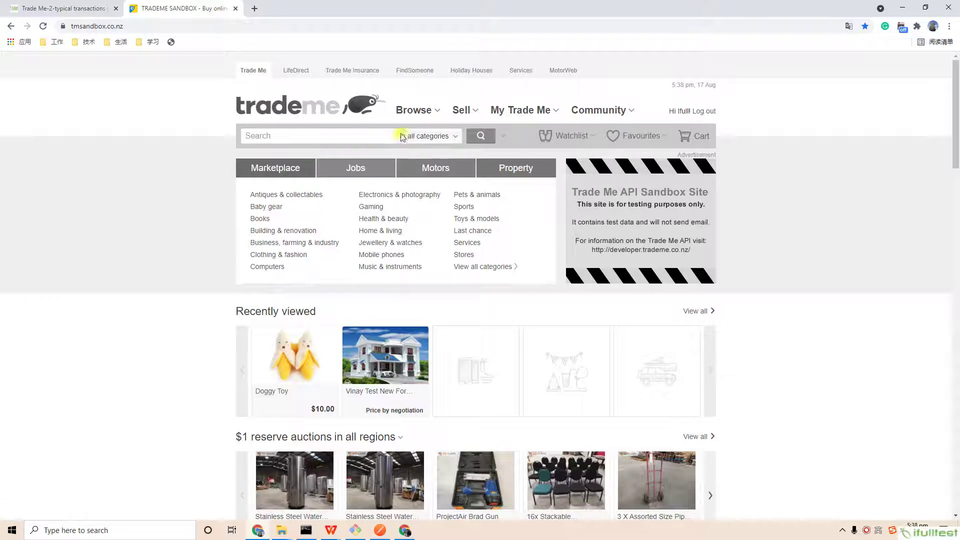
click(452, 137)
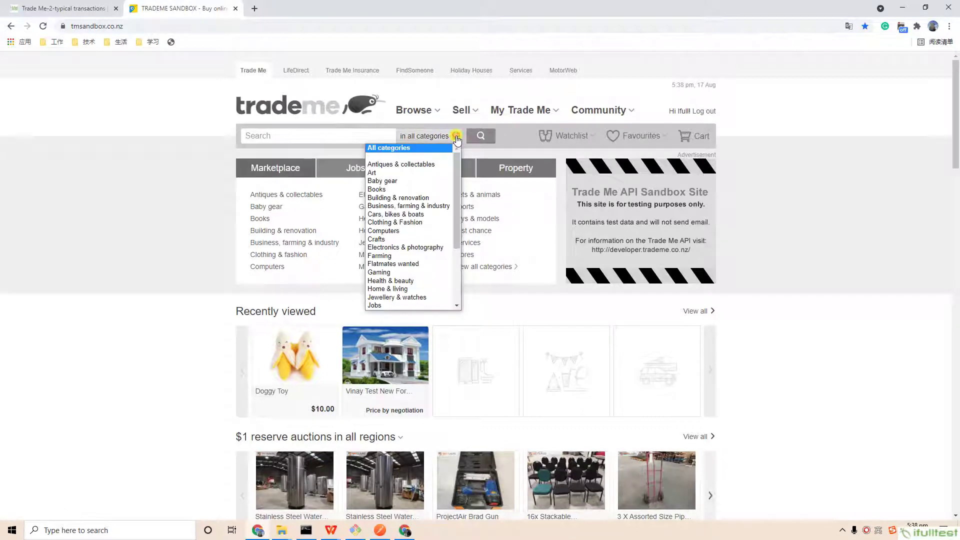
click(404, 166)
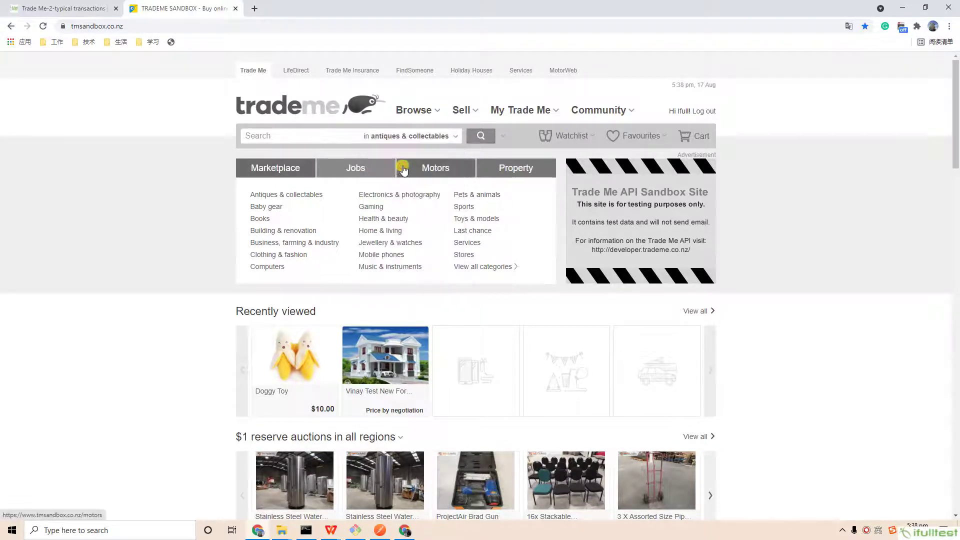
click(481, 137)
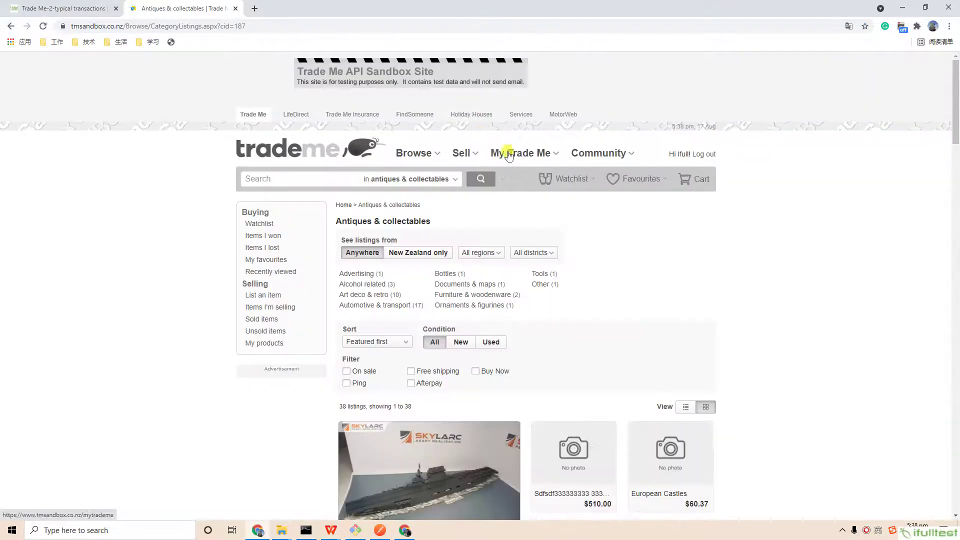
scroll(753, 279, down, 1)
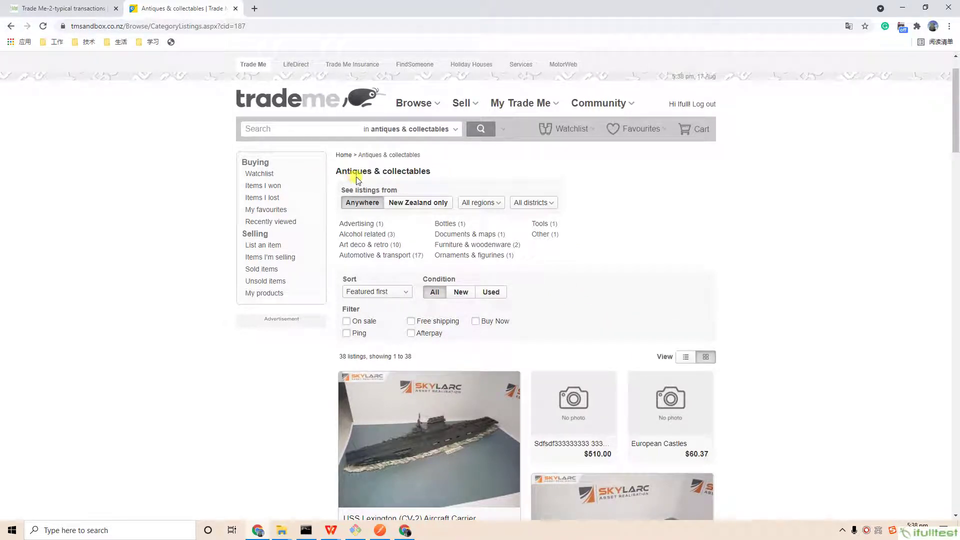
click(41, 7)
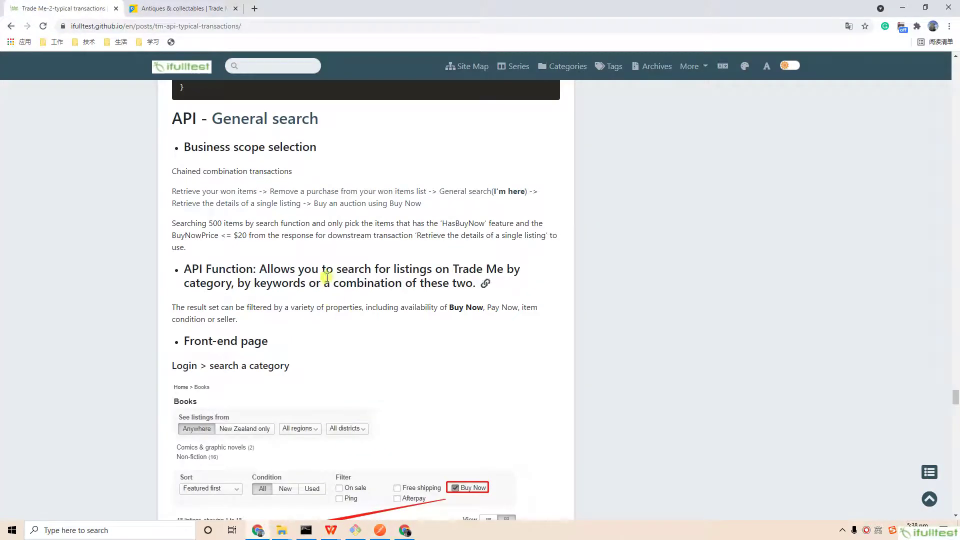
- Select the General search example request and JSON response, then clear the selection
scroll(317, 307, down, 20)
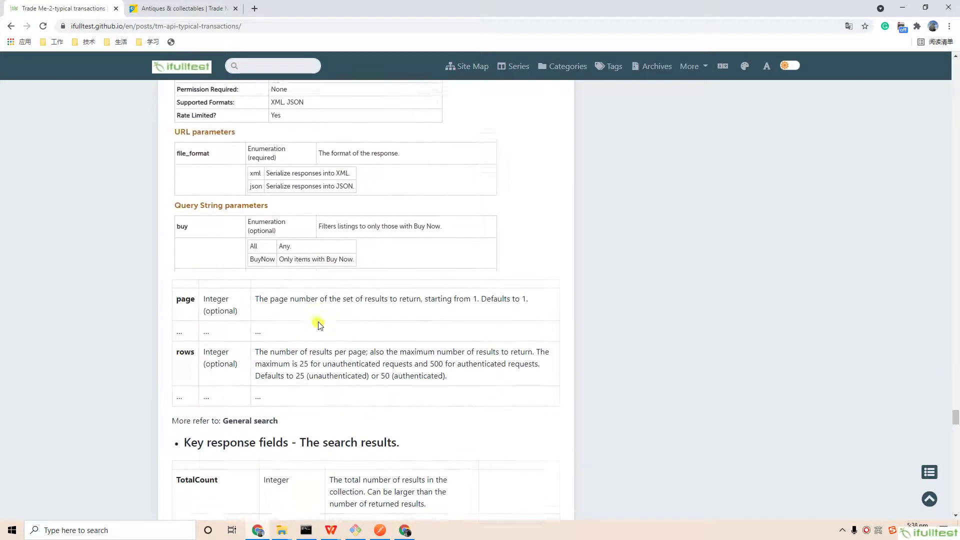
scroll(318, 322, down, 8)
scroll(307, 300, up, 1)
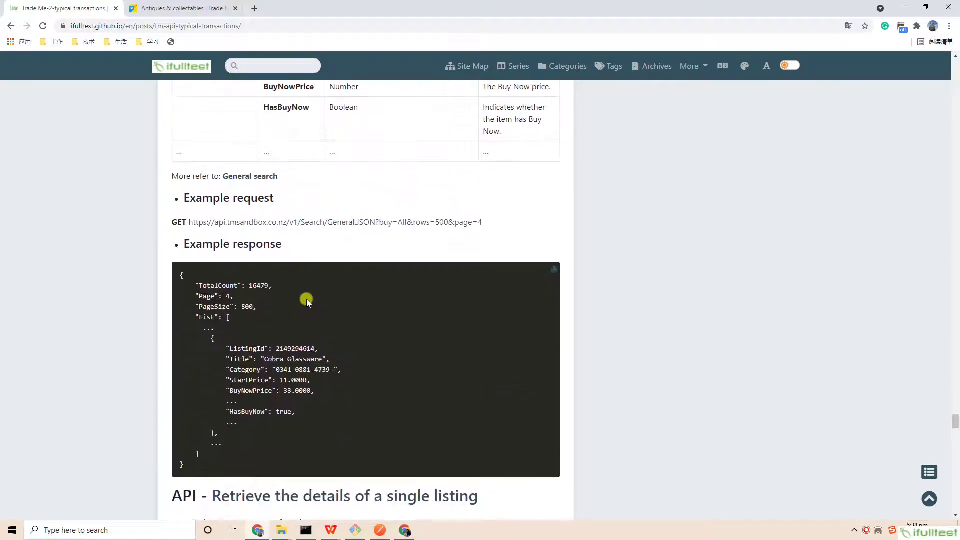
drag(158, 198, 329, 460)
click(433, 324)
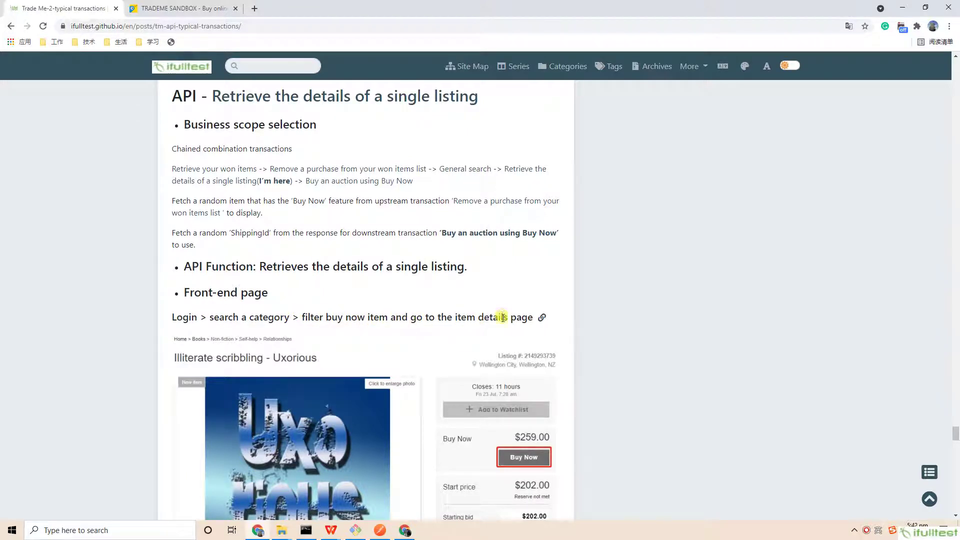
- Search the Antiques & collectables category in Trade Me Sandbox
click(184, 8)
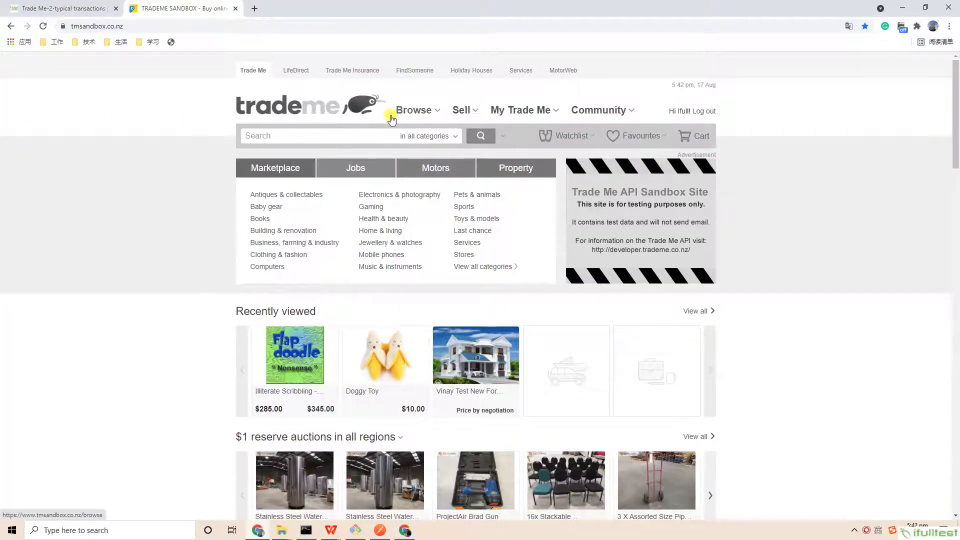
click(456, 138)
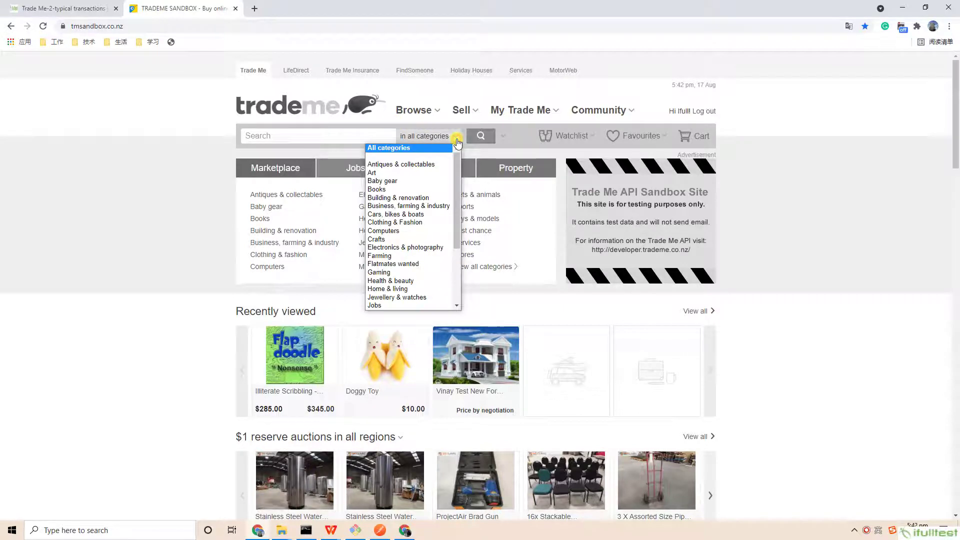
click(395, 161)
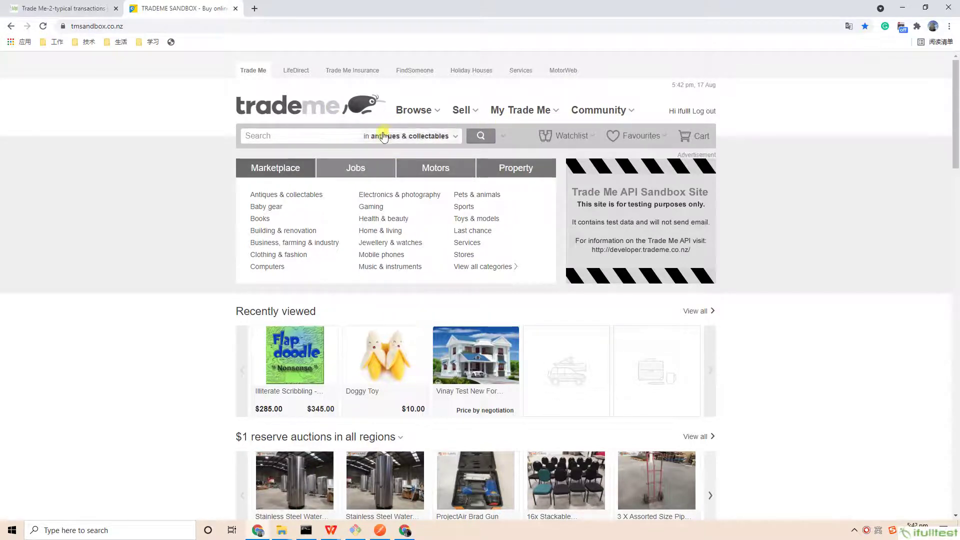
click(495, 142)
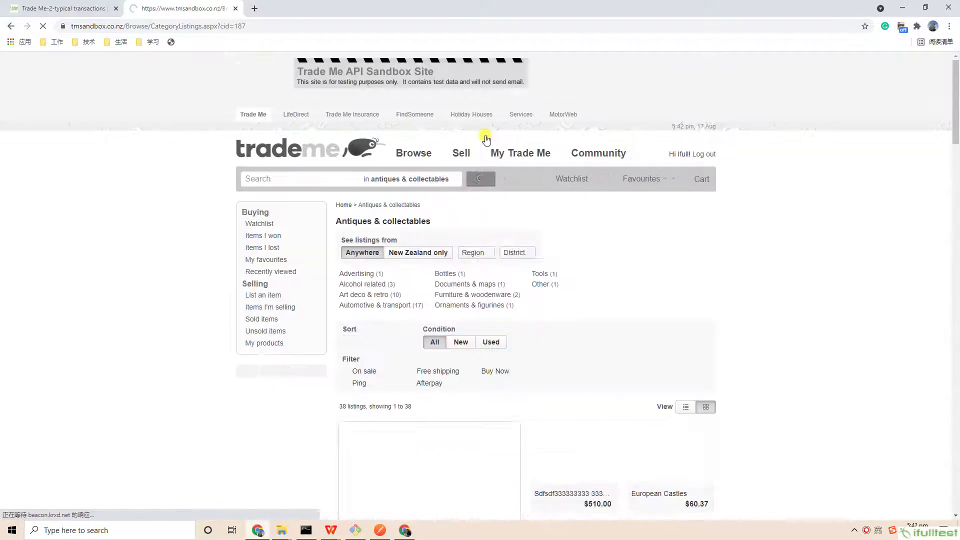
scroll(754, 231, down, 3)
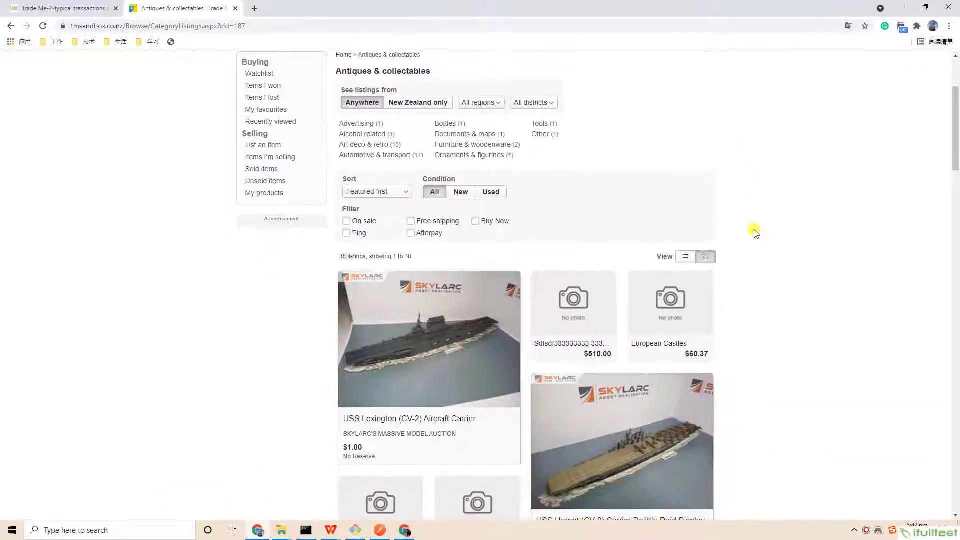
scroll(755, 230, up, 1)
scroll(754, 230, down, 1)
- Filter to the 18 Buy Now listings, view the $345.00 Flapdoodle listing, then return to the blog
click(476, 221)
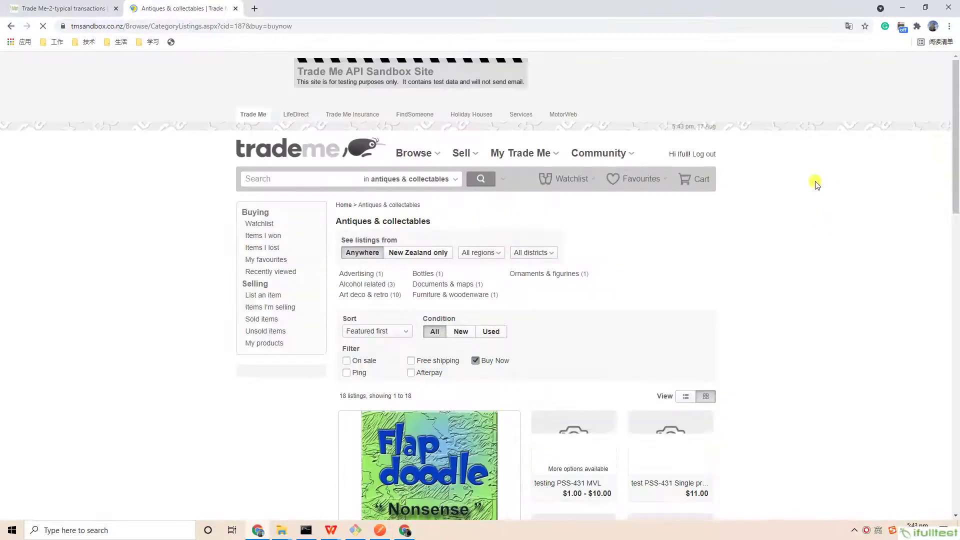
scroll(798, 262, down, 1)
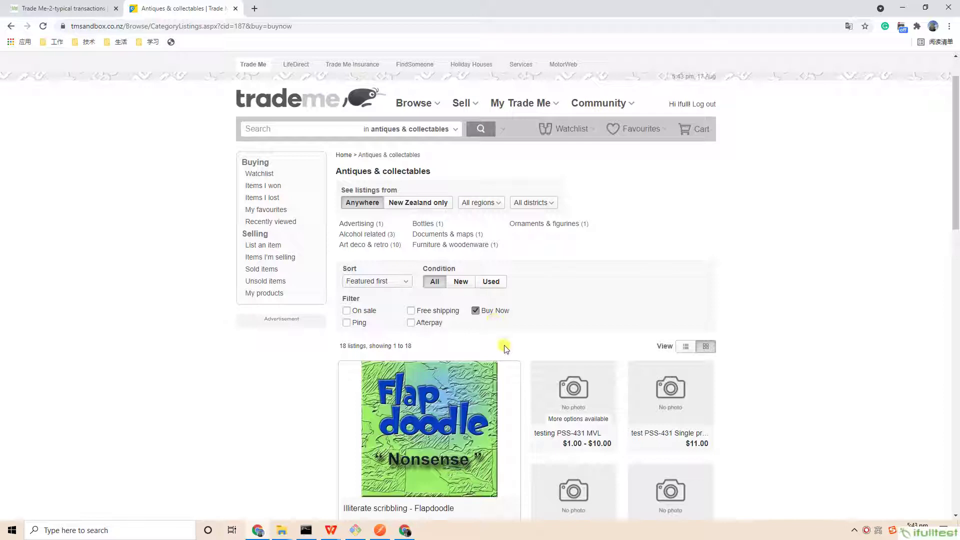
click(417, 423)
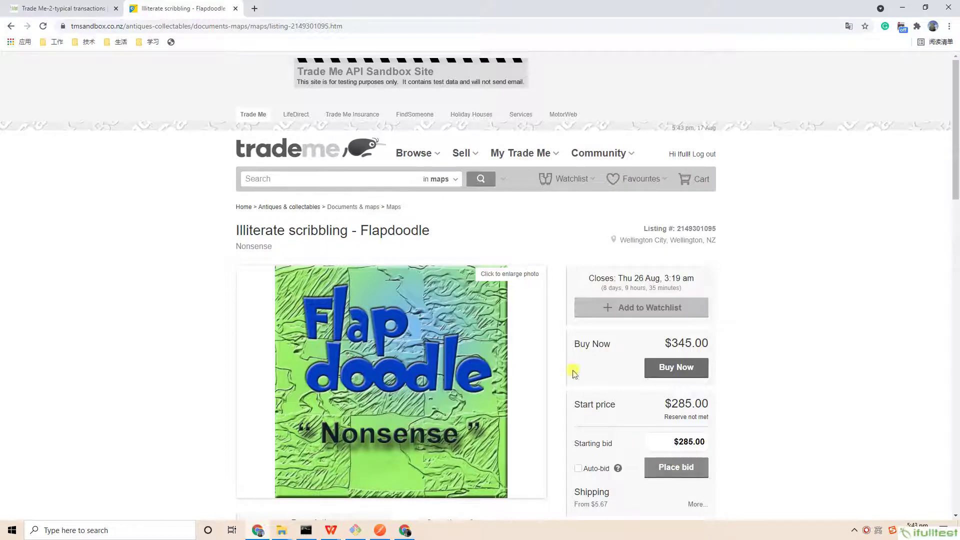
click(11, 26)
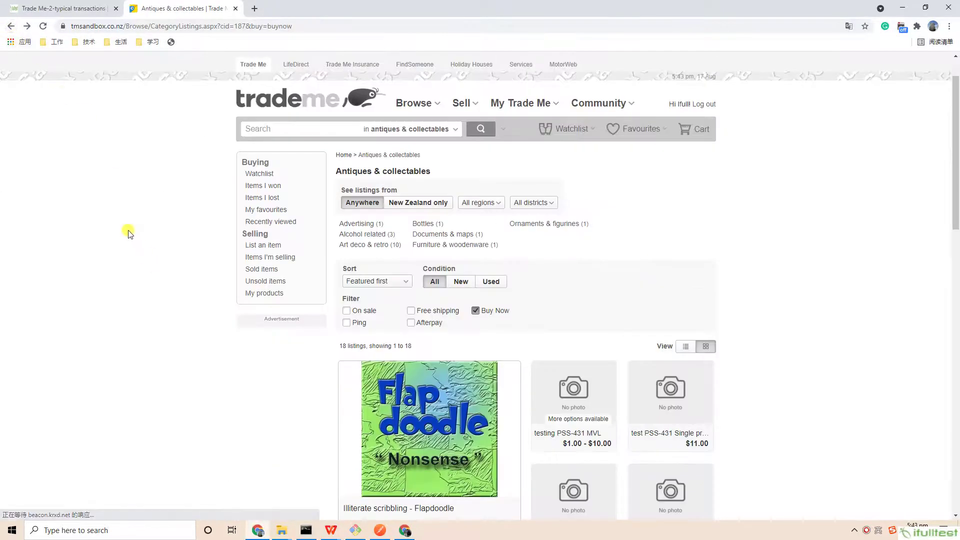
click(56, 7)
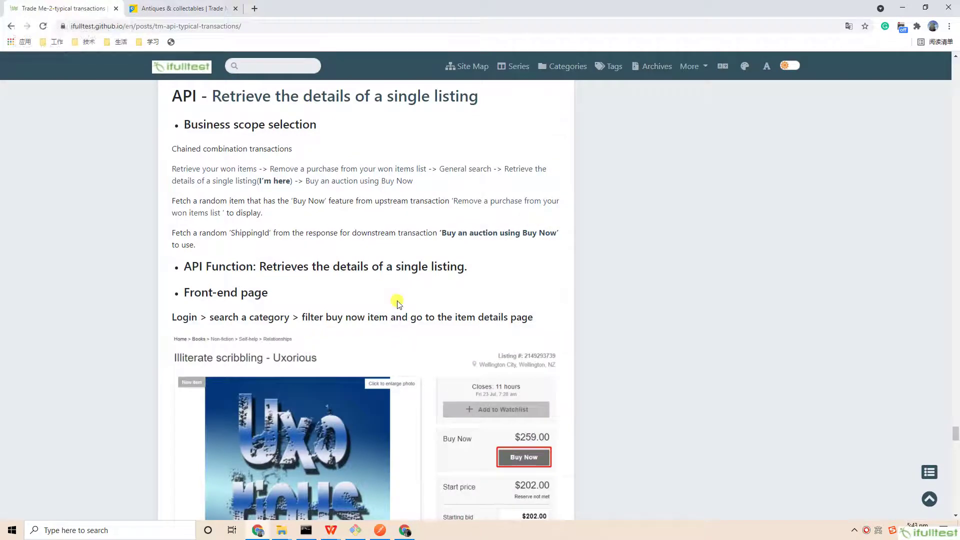
- Scroll to the 'API - Buy an auction using Buy Now' section and highlight the Example response heading
scroll(416, 315, down, 1)
scroll(417, 320, down, 12)
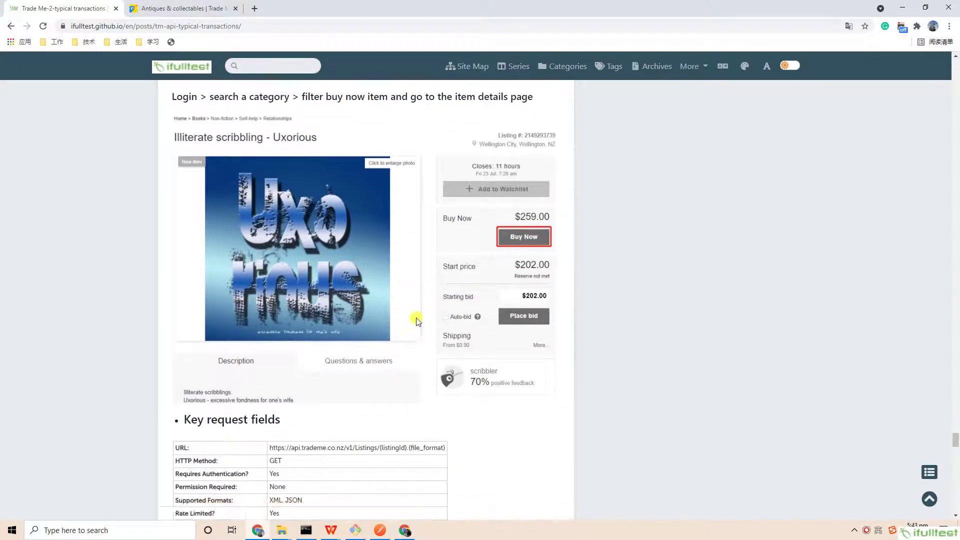
scroll(417, 320, down, 7)
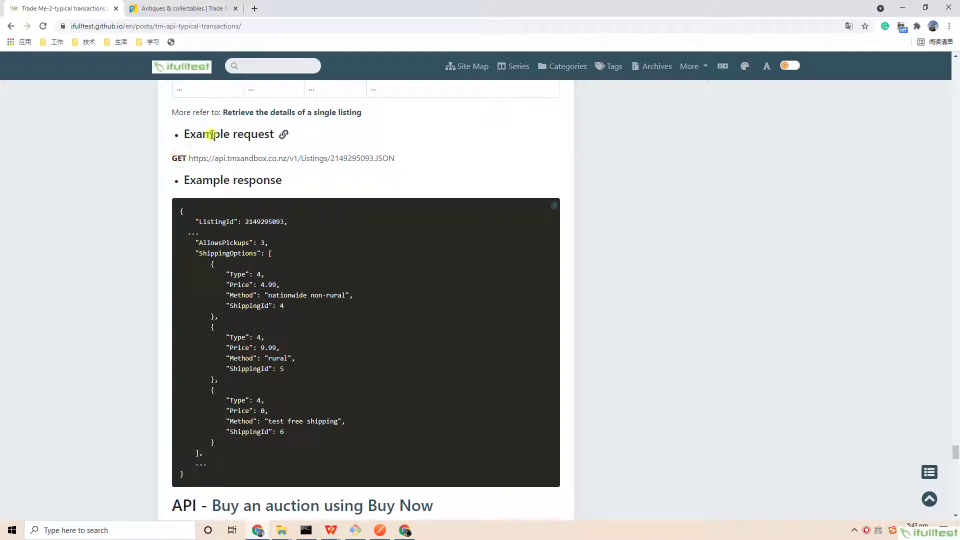
drag(186, 178, 317, 181)
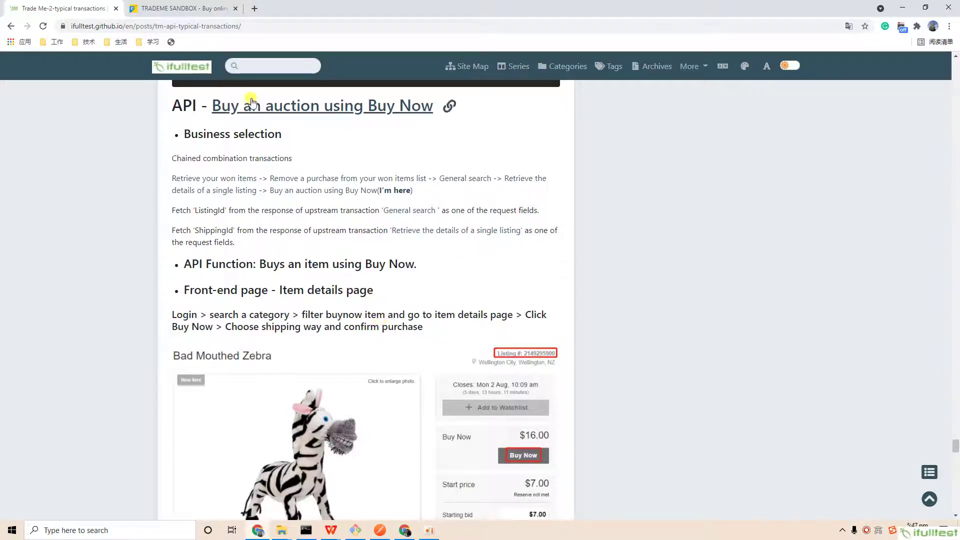
- Search Antiques & collectables in Trade Me Sandbox, showing only Buy Now listings
click(186, 10)
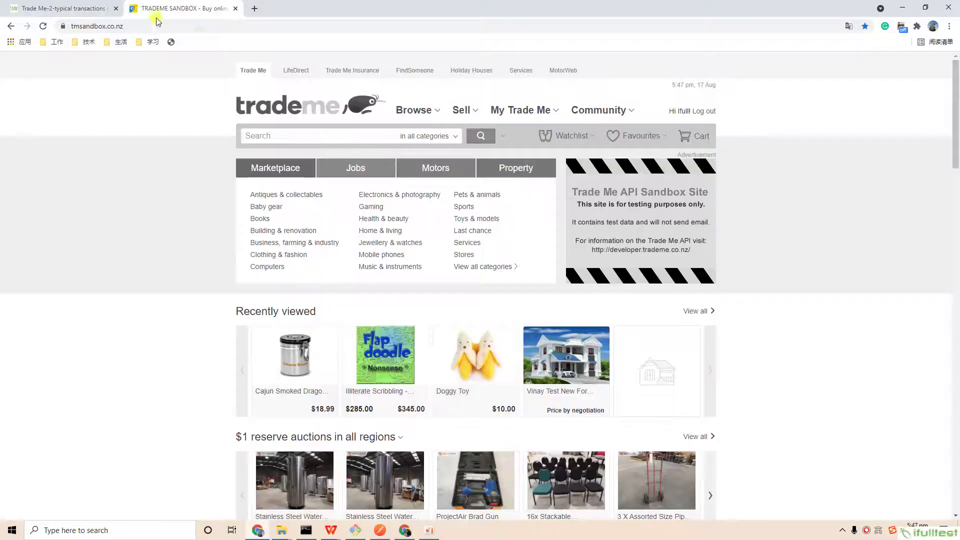
click(455, 140)
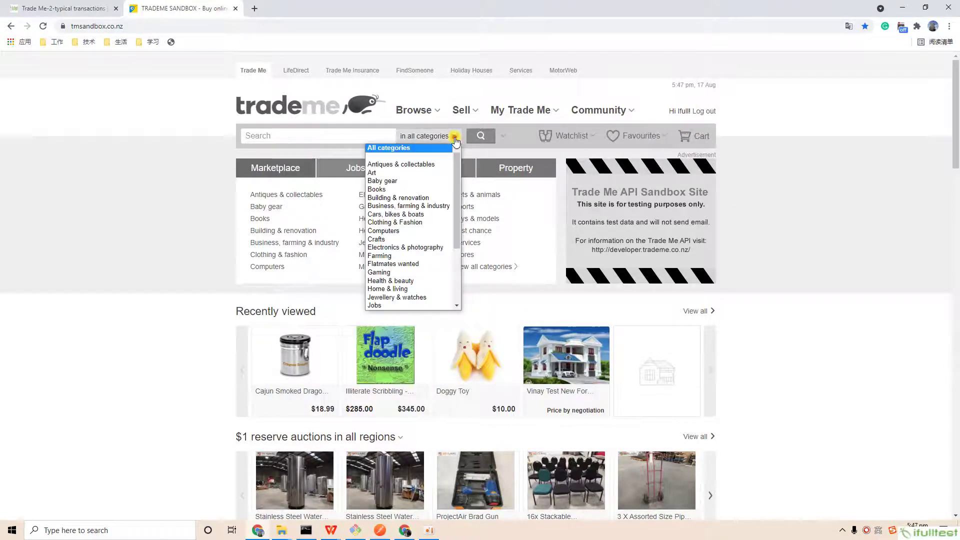
click(409, 165)
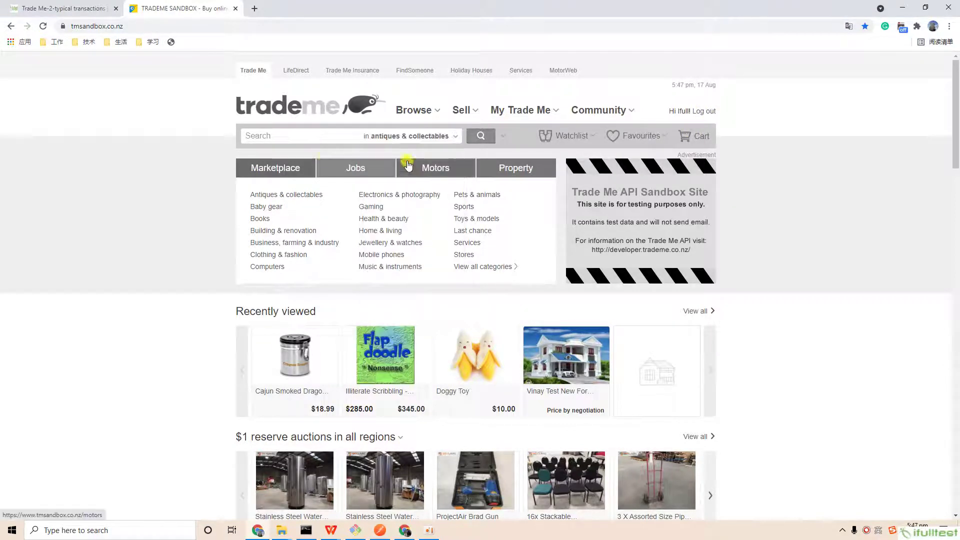
click(482, 143)
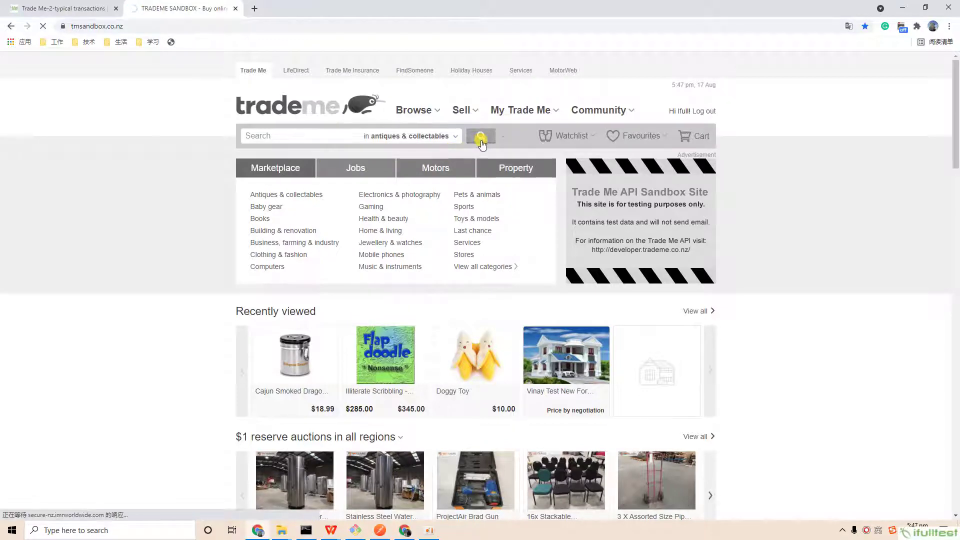
scroll(550, 180, down, 3)
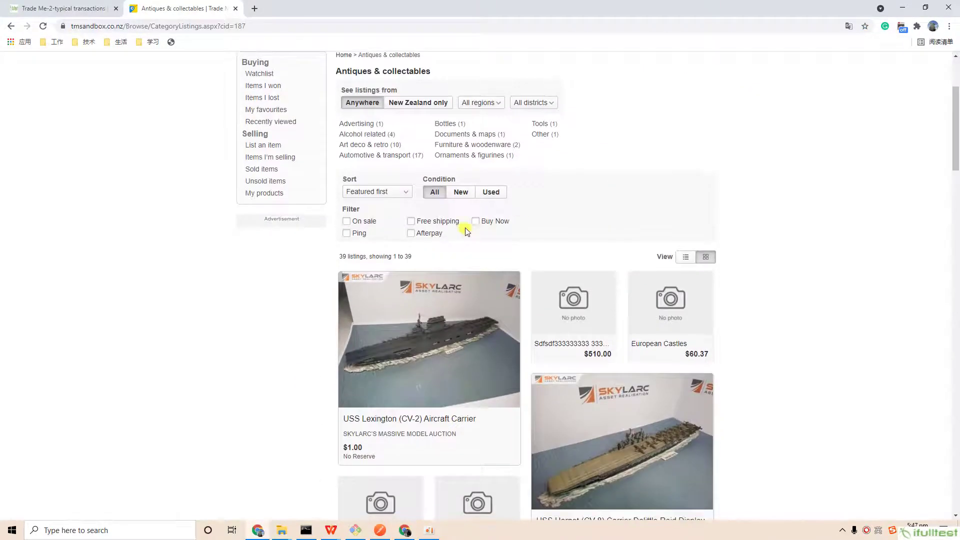
click(476, 221)
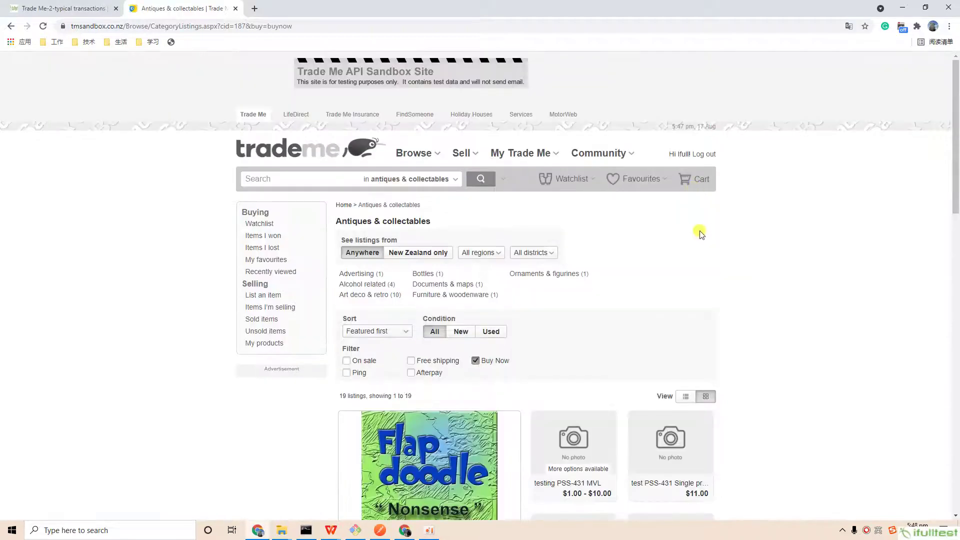
scroll(702, 235, down, 7)
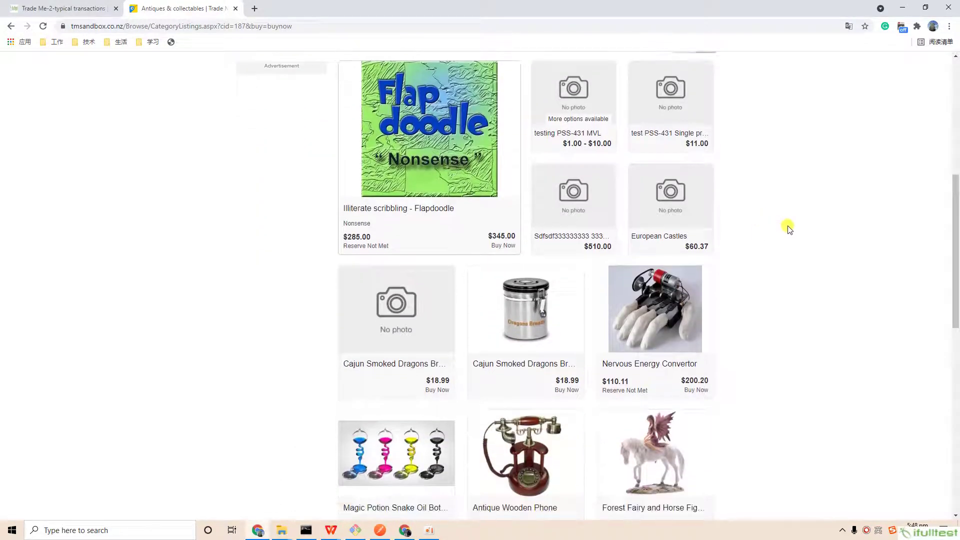
- Buy the Cajun Smoked Dragons Breath for $18.99 with pick-up, and select the purchase reference
click(527, 308)
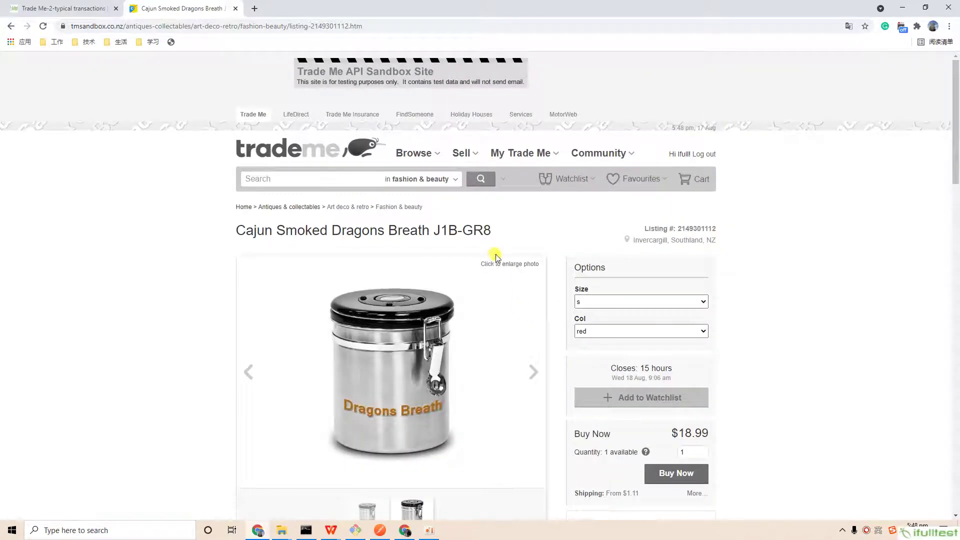
scroll(501, 254, down, 4)
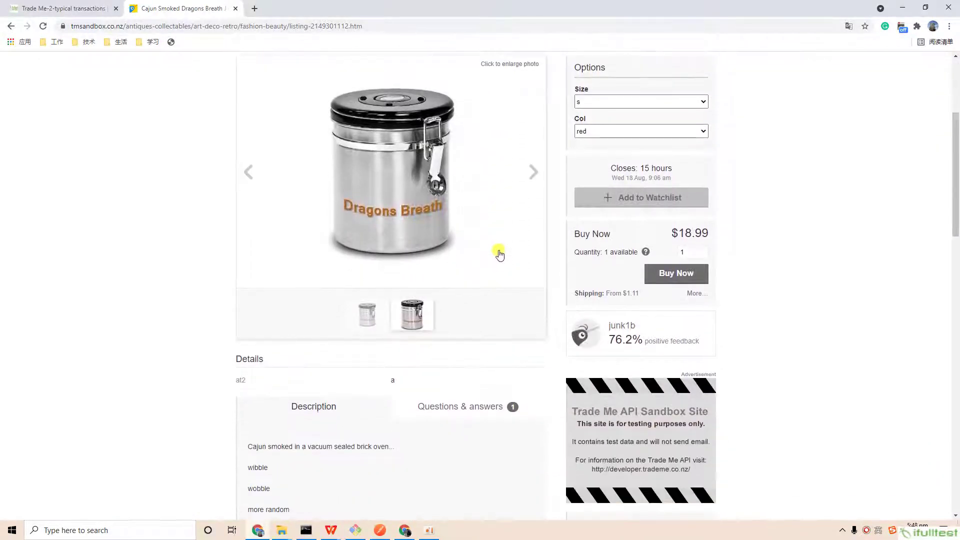
scroll(501, 253, up, 1)
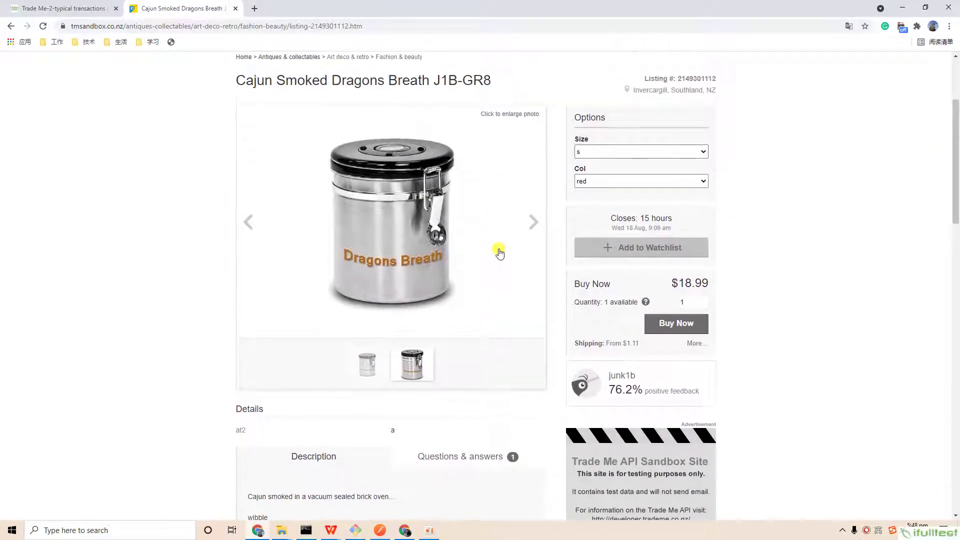
click(670, 325)
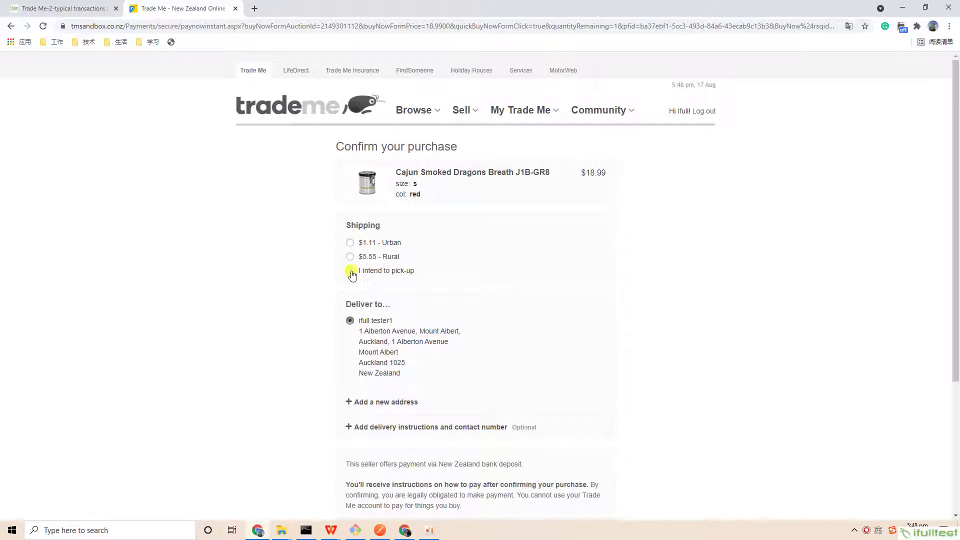
click(350, 271)
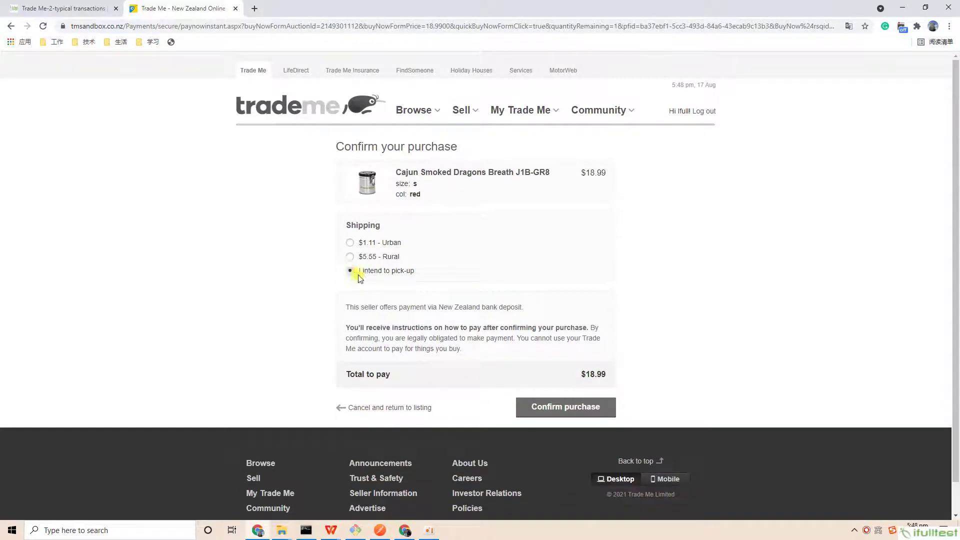
click(550, 413)
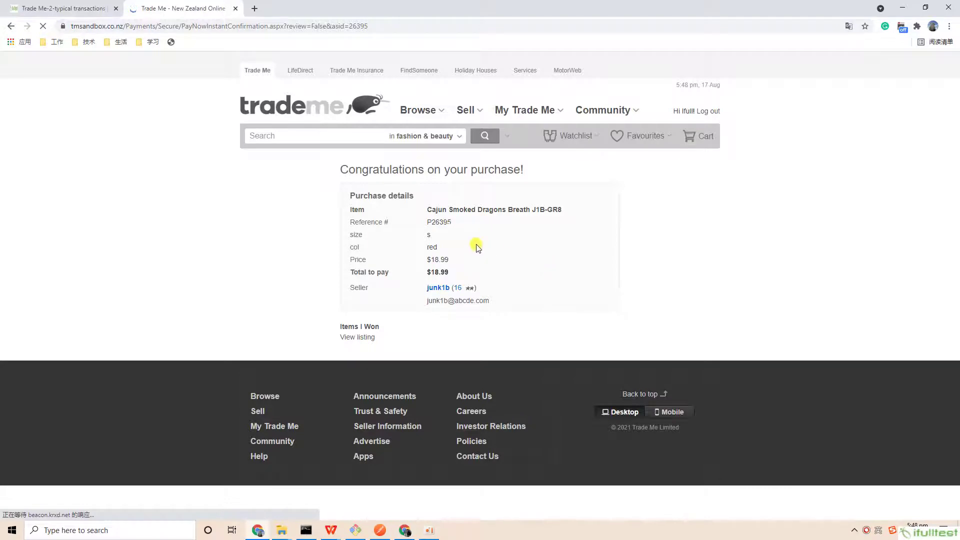
double_click(438, 222)
- Check the won items list under My Trade Me, then return to the blog article
click(596, 139)
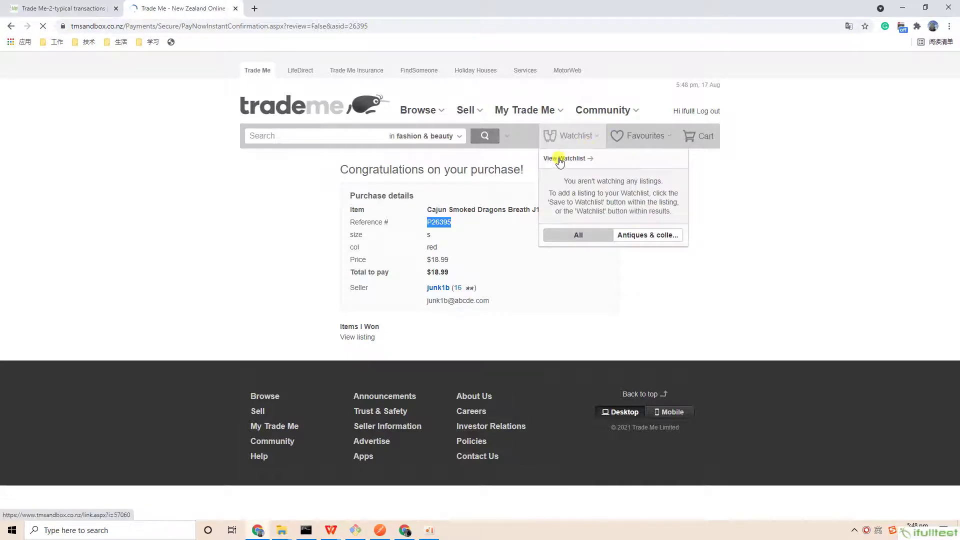
click(553, 111)
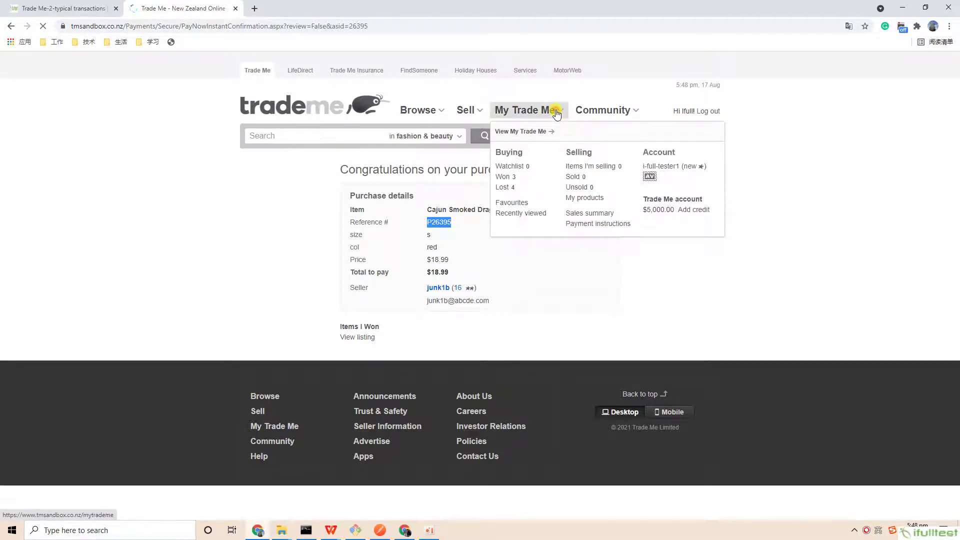
click(502, 177)
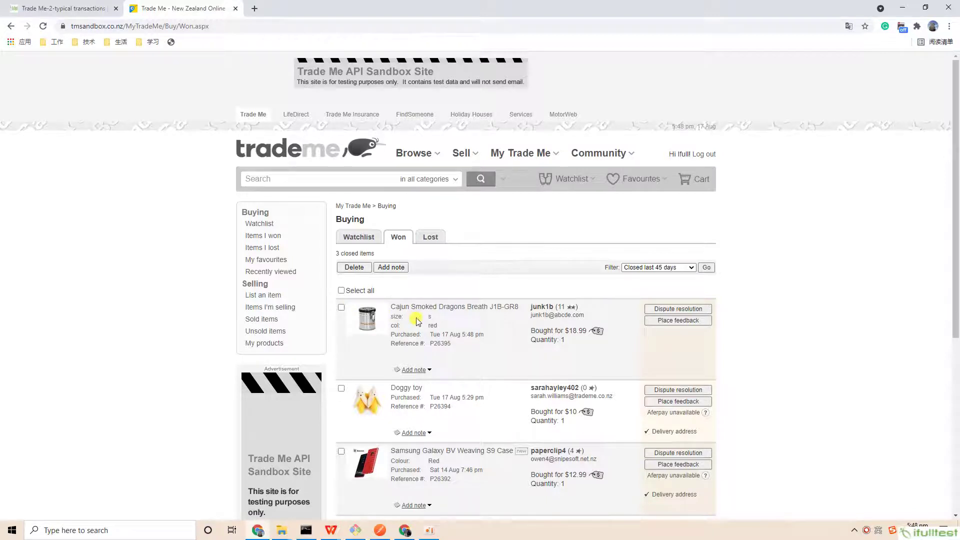
click(50, 6)
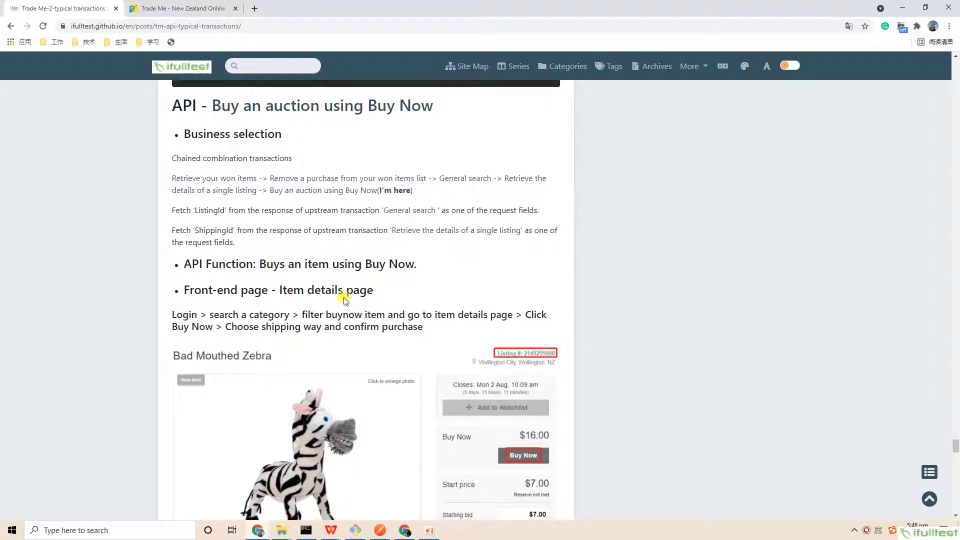
- Highlight the Buy Now API's example request POST URL and its example response JSON
scroll(349, 300, down, 15)
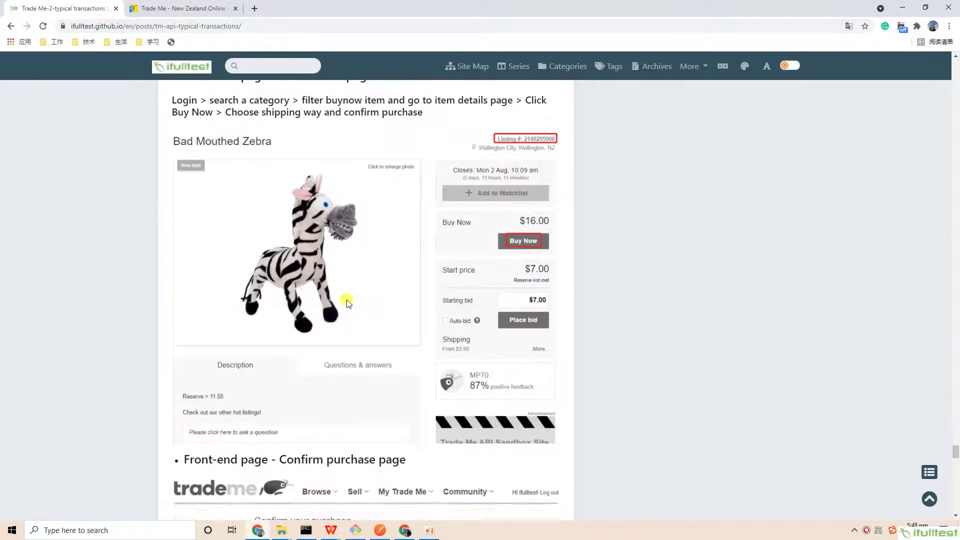
scroll(348, 297, down, 15)
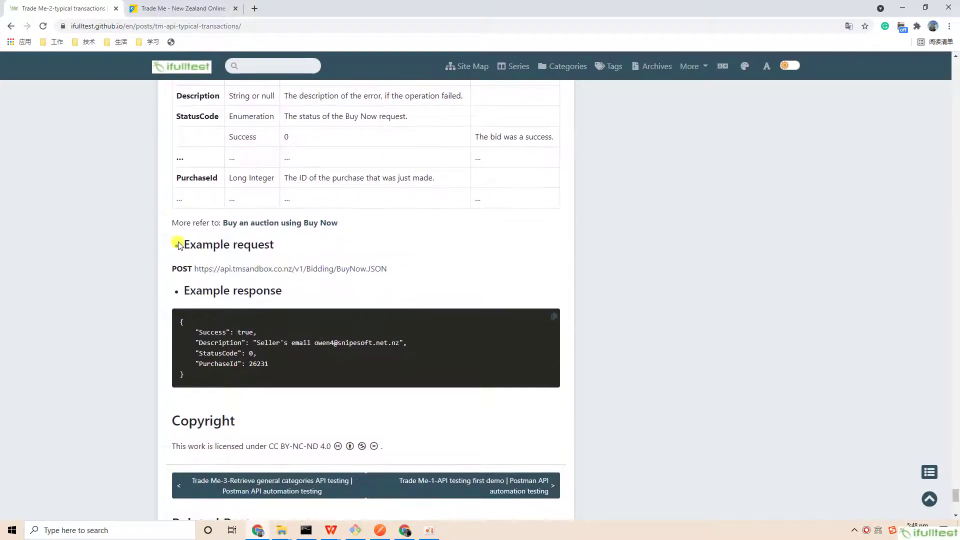
drag(180, 242, 395, 268)
drag(190, 291, 400, 371)
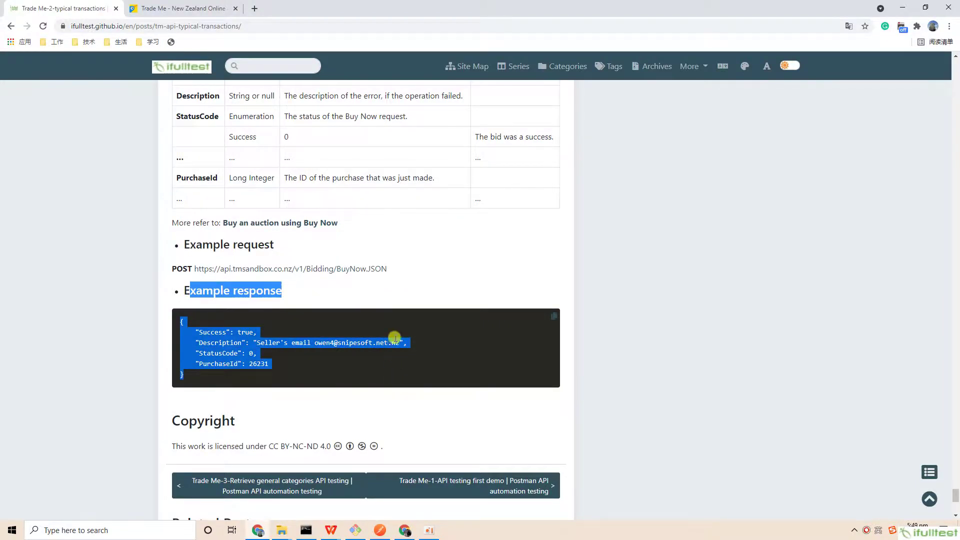
- Go back up the article and follow the 'Remove a purchase from your won items list' link
scroll(403, 371, up, 20)
scroll(416, 324, up, 8)
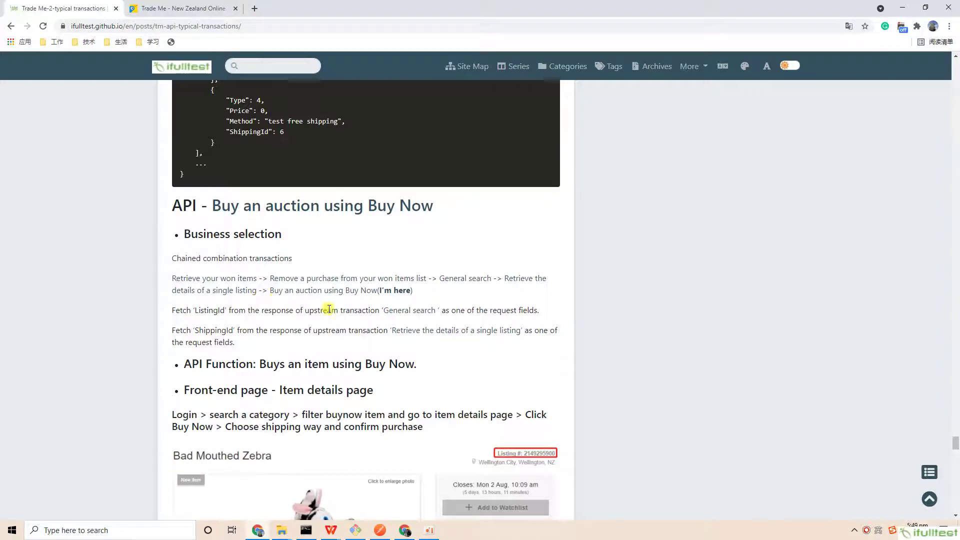
click(271, 277)
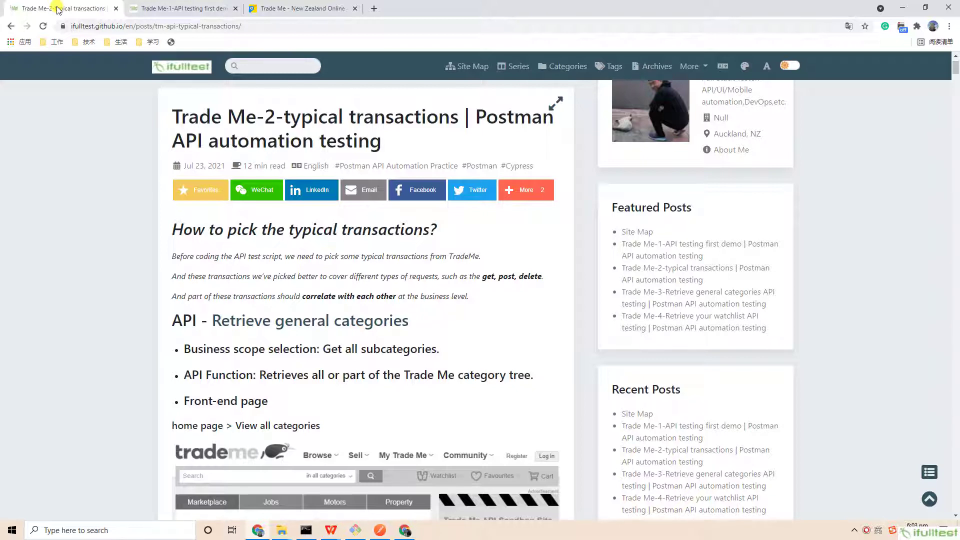
- In the Trade Me-1 post, enlarge the API automation panorama diagram and scroll to its Scripts rows
click(177, 9)
click(437, 118)
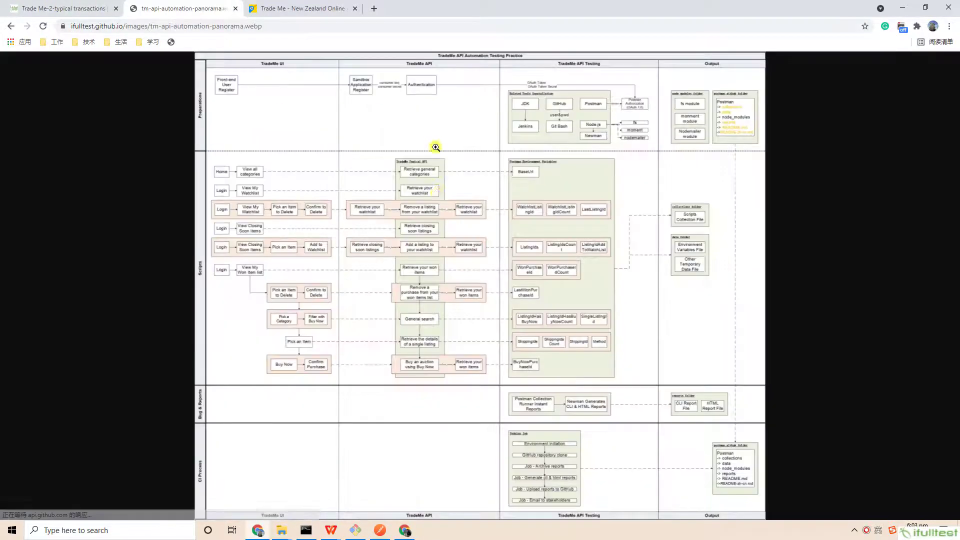
click(435, 208)
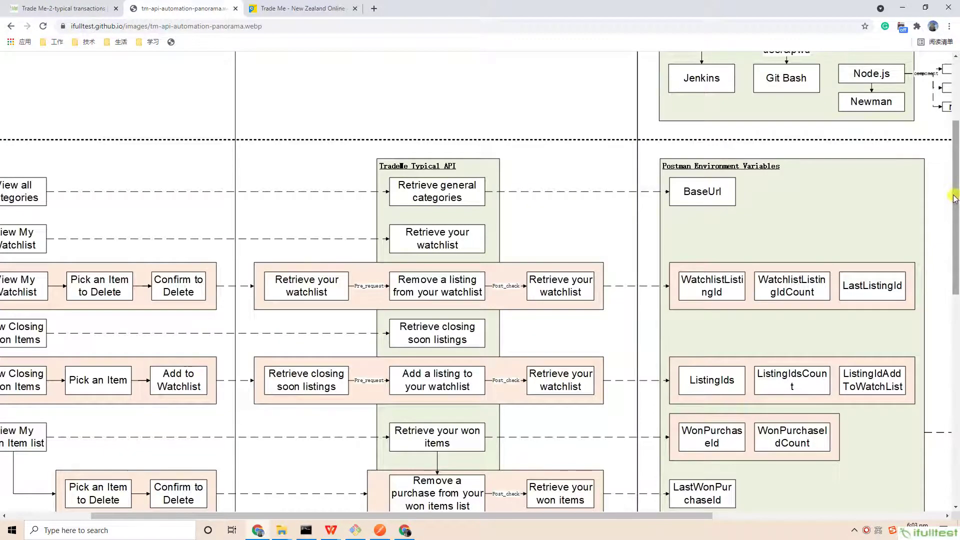
scroll(434, 467, down, 2)
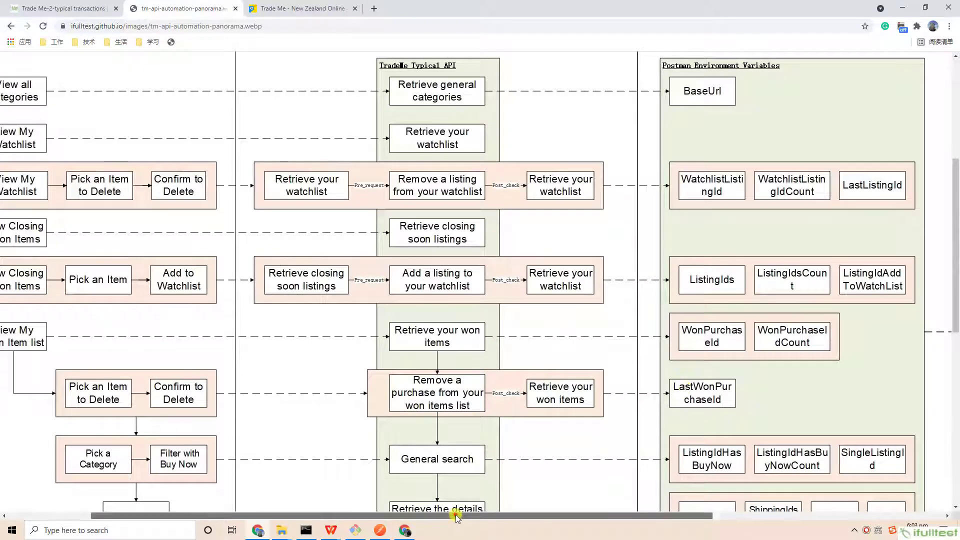
drag(460, 517, 370, 516)
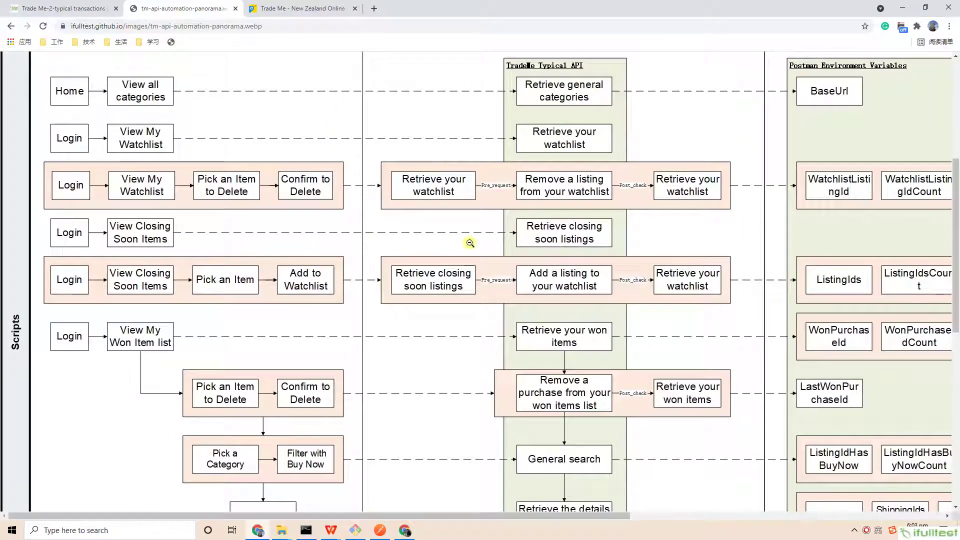